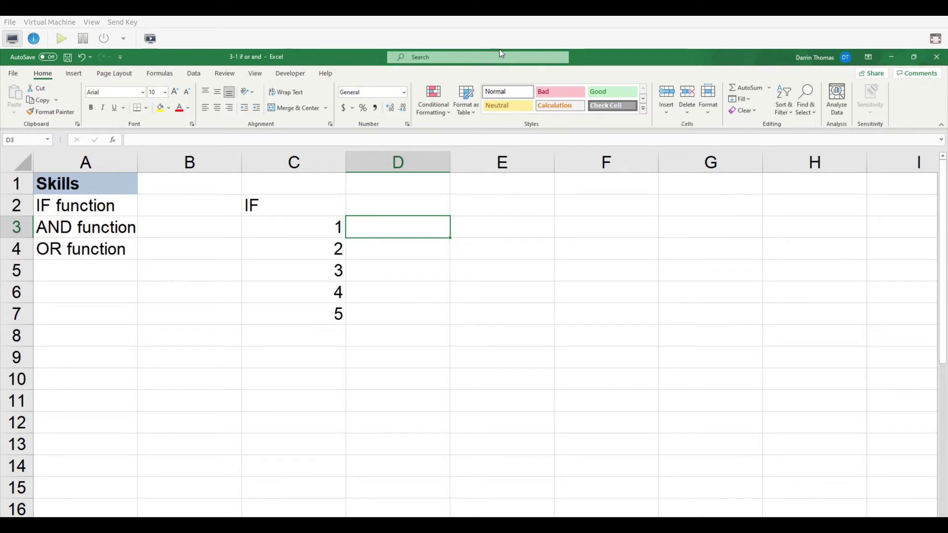
# Make the virtual machine's Excel window fill the screen
pyautogui.click(935, 39)
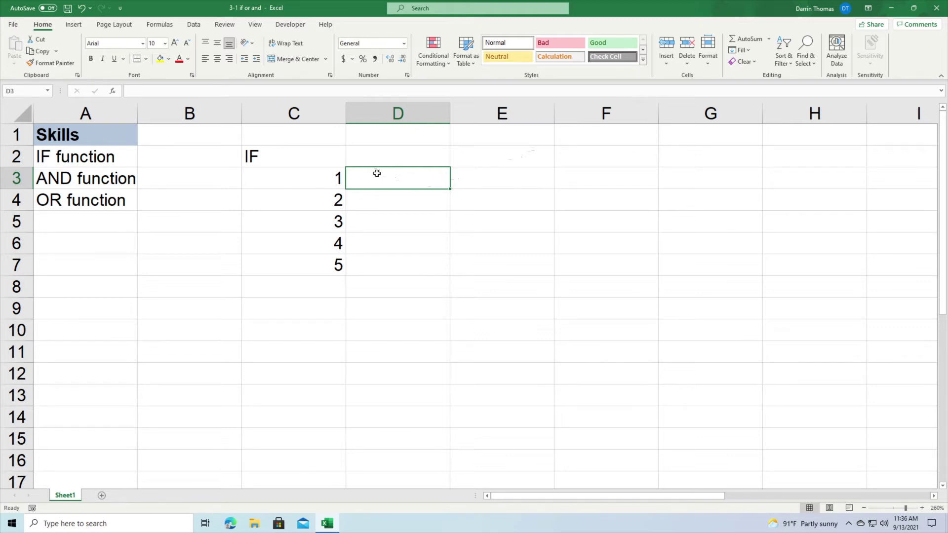
# Start an IF formula in cell D3
pyautogui.write('=')
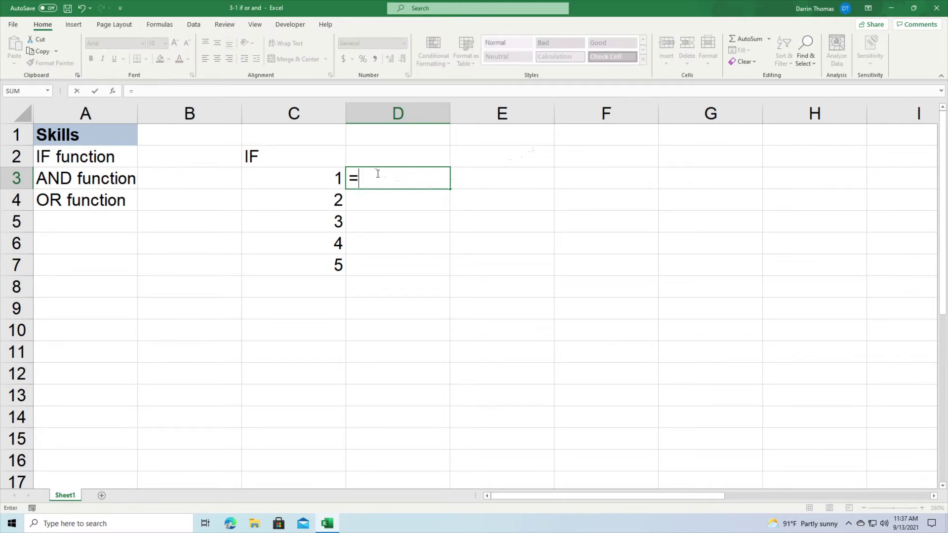
pyautogui.write('if(')
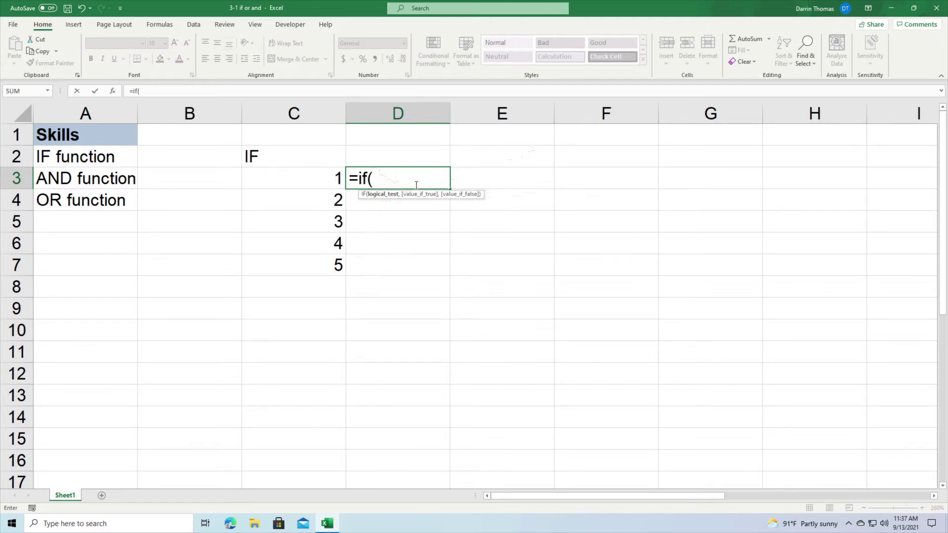
# Enter =IF(C3=1,"Awesome","Awful") in D3, correcting the typos along the way
pyautogui.write('c3=')
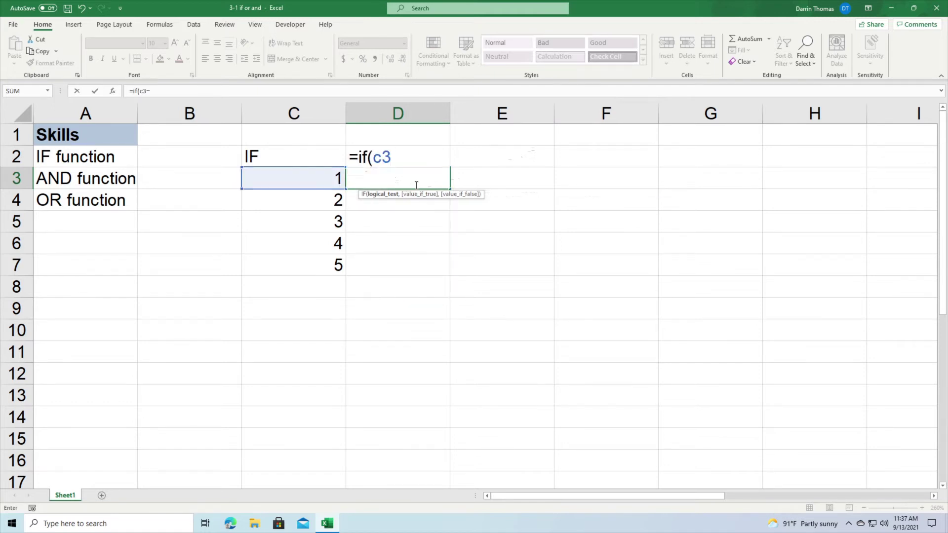
pyautogui.write('1,"')
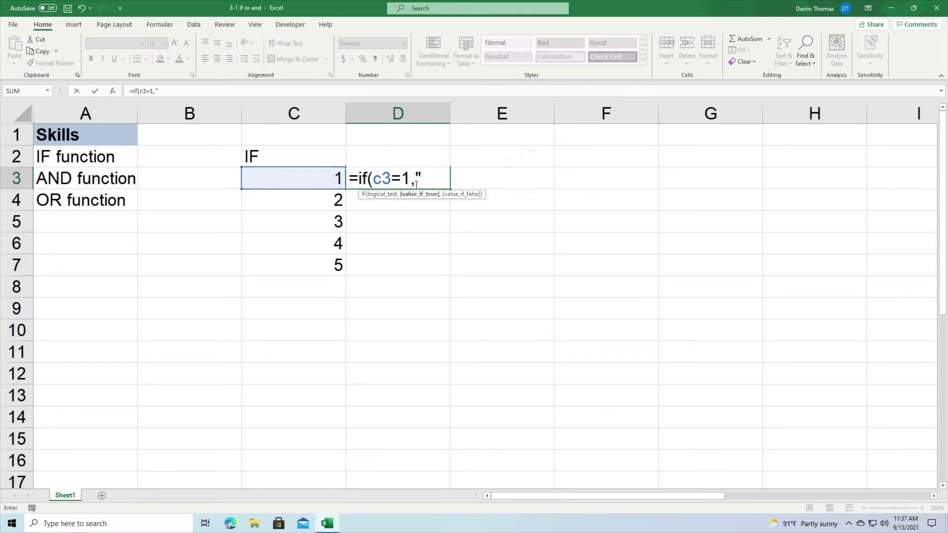
pyautogui.write('Awespe')
pyautogui.press('BackSpace')
pyautogui.press('BackSpace')
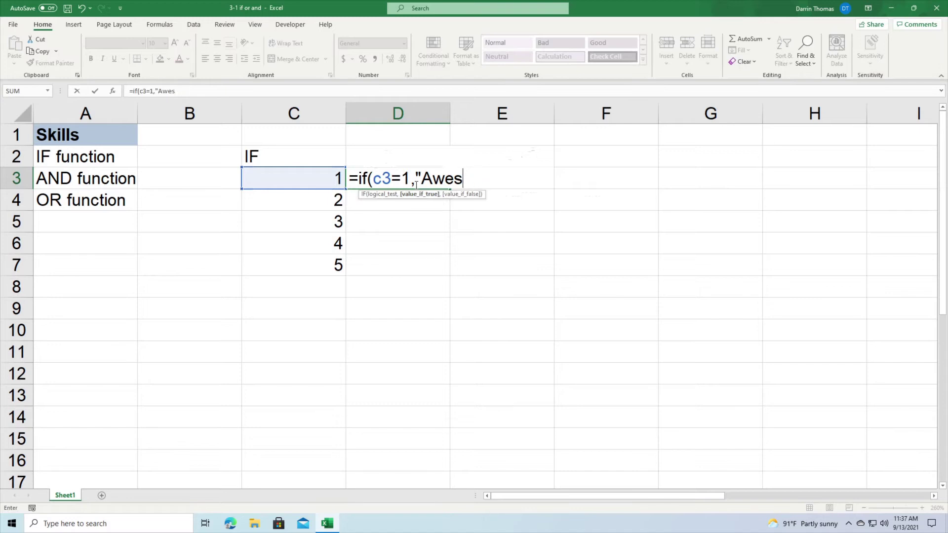
pyautogui.write('ome",')
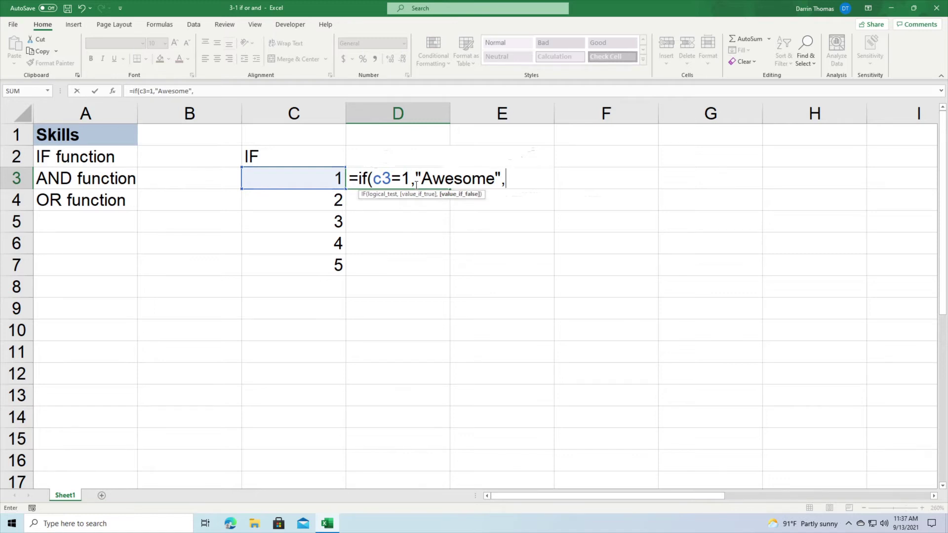
pyautogui.write('"Awfi')
pyautogui.press('BackSpace')
pyautogui.write('ul)')
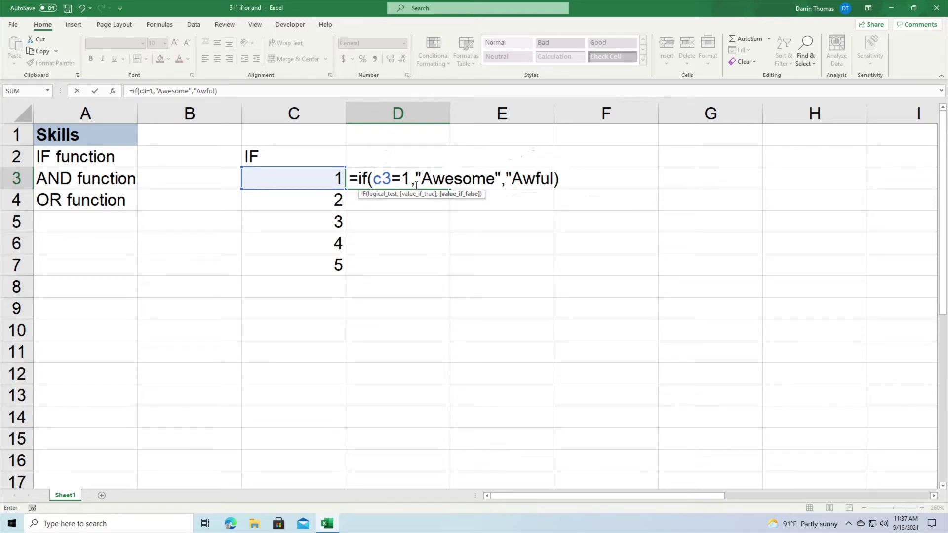
pyautogui.press('BackSpace')
pyautogui.write('")')
pyautogui.press('Return')
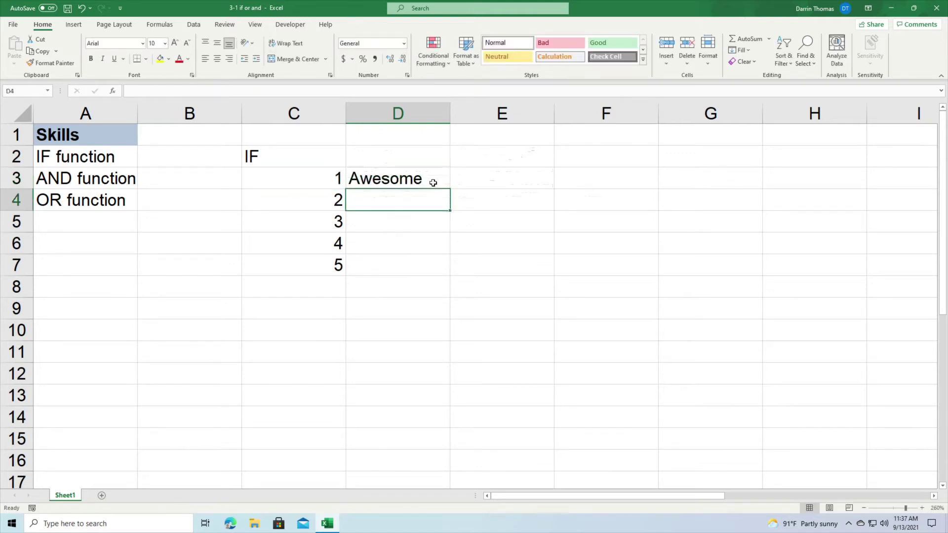
# Copy the D3 formula down to D7, giving Awesome for 1 and Awful for 2–5
pyautogui.click(433, 183)
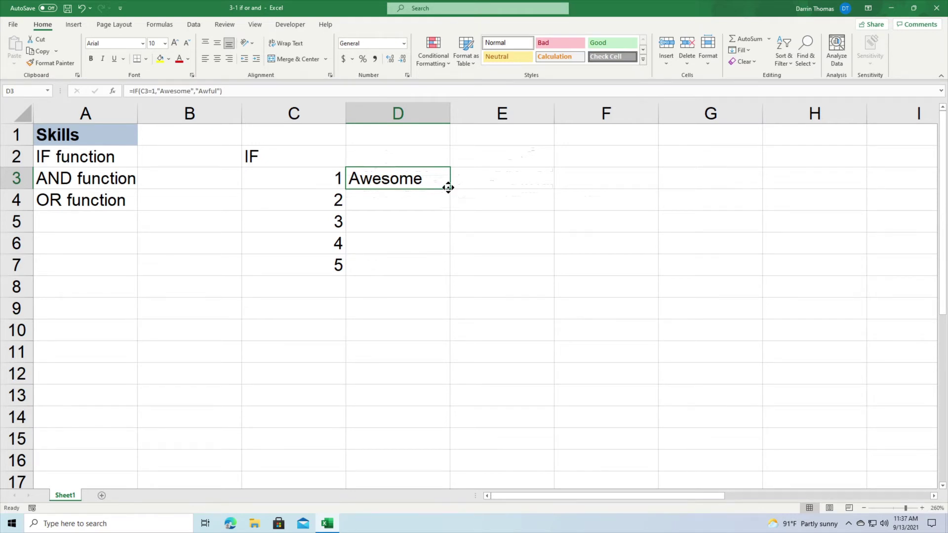
pyautogui.scroll(-1, 447, 187)
pyautogui.click(447, 194)
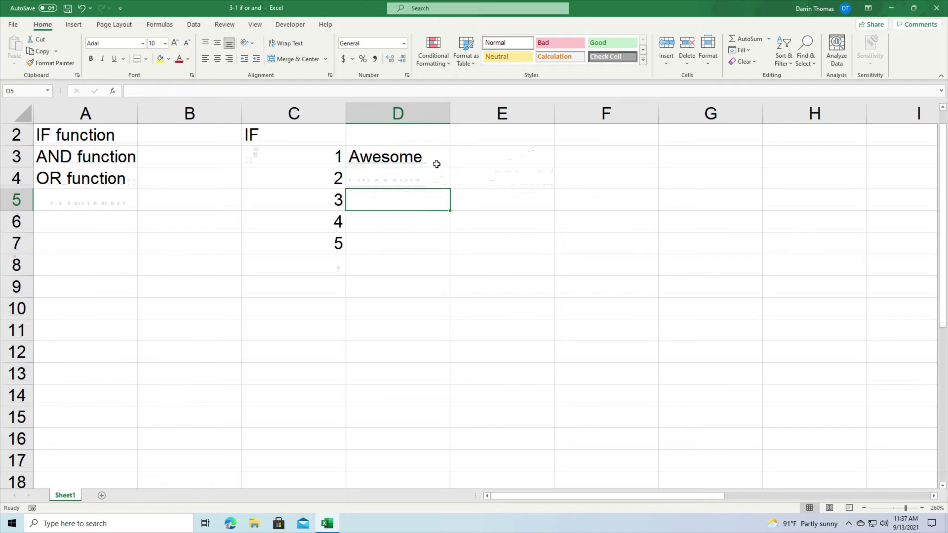
pyautogui.click(438, 165)
pyautogui.doubleClick(451, 167)
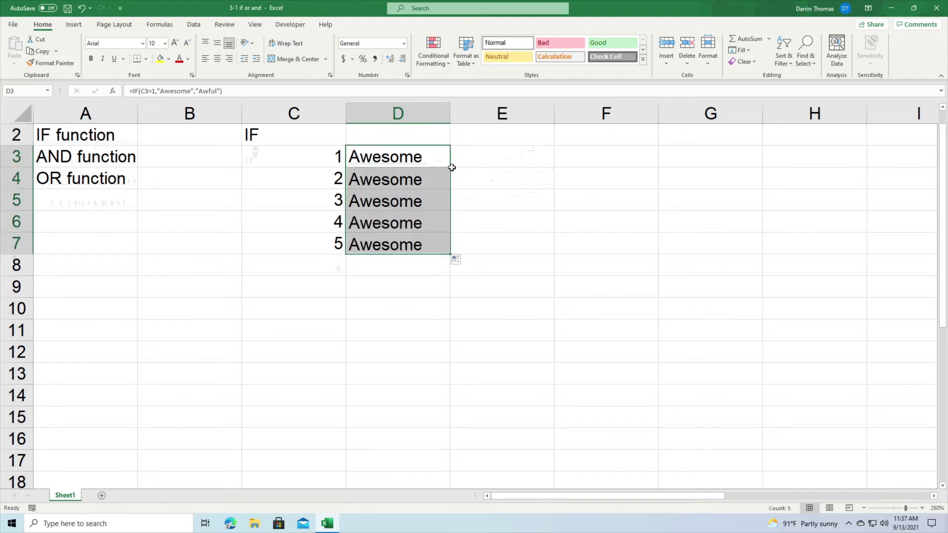
pyautogui.click(452, 170)
pyautogui.press('Left')
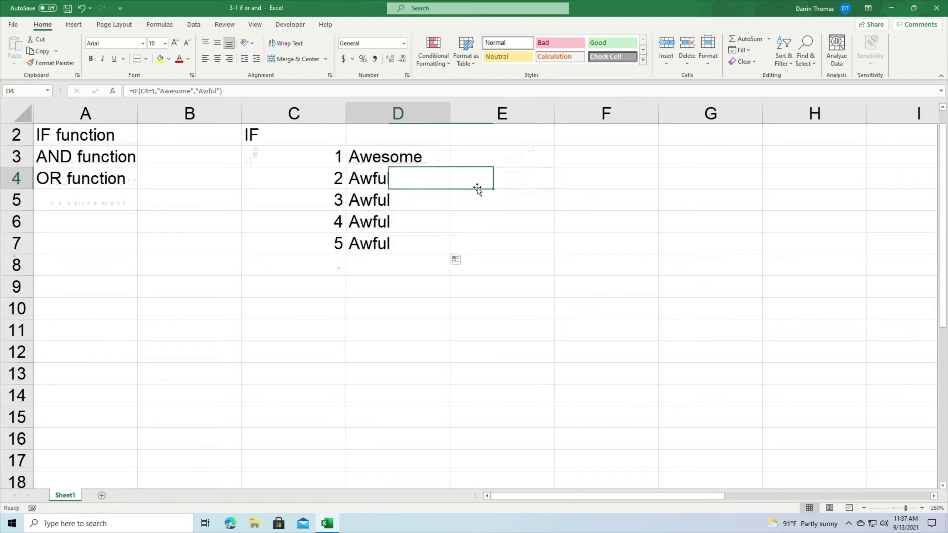
pyautogui.press('Up')
pyautogui.press('Down')
pyautogui.press('Down')
pyautogui.press('Down')
pyautogui.press('Down')
pyautogui.press('Down')
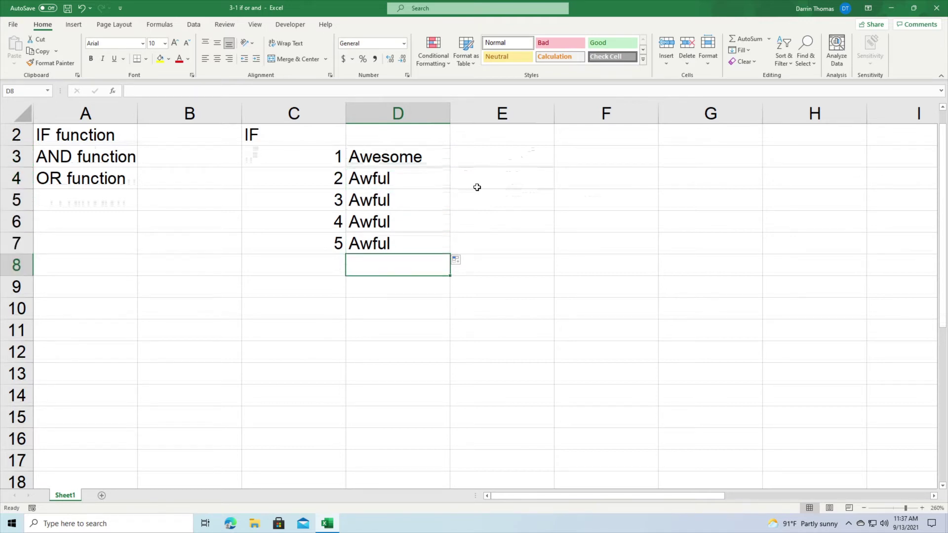
pyautogui.click(503, 156)
# Enter =IF(C3:C7=1,"Yes","No") in E3 so Yes/No spill down through E7
pyautogui.click(410, 158)
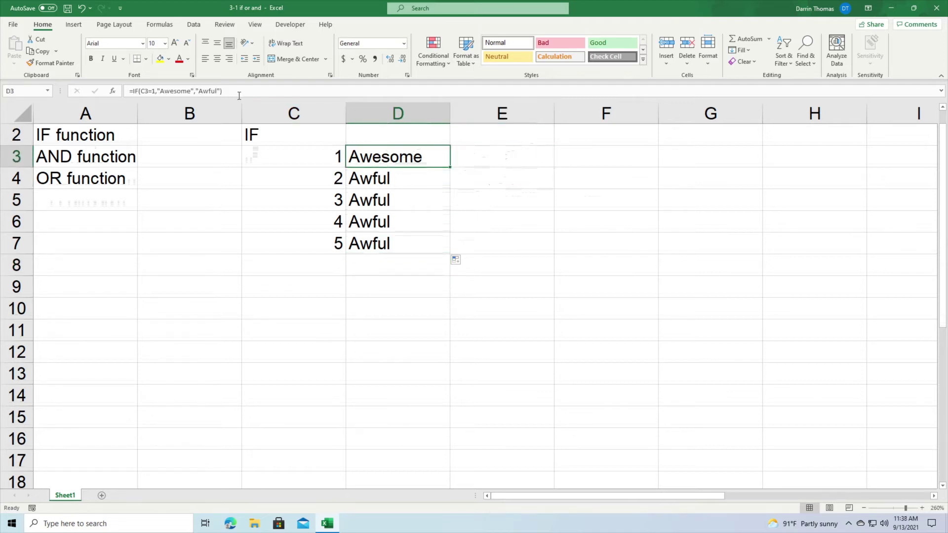
pyautogui.click(222, 90)
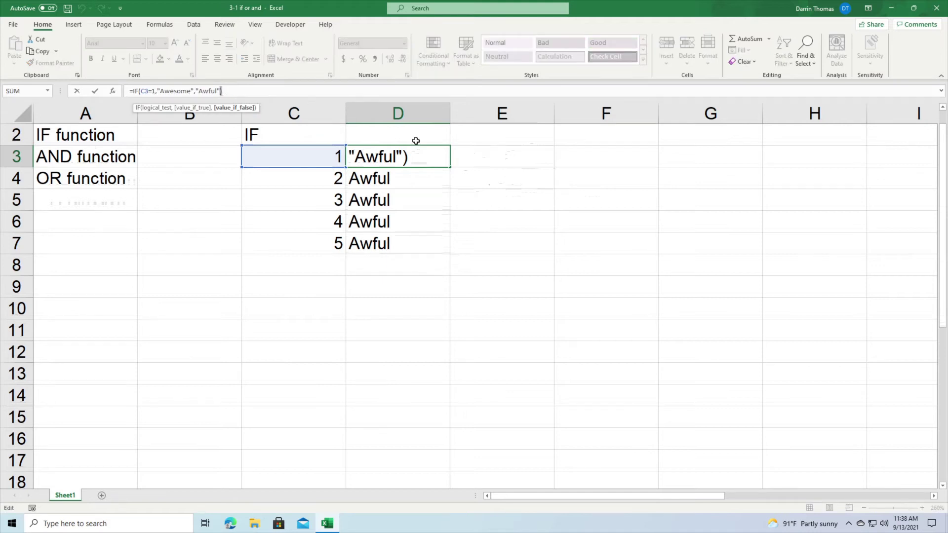
pyautogui.click(494, 156)
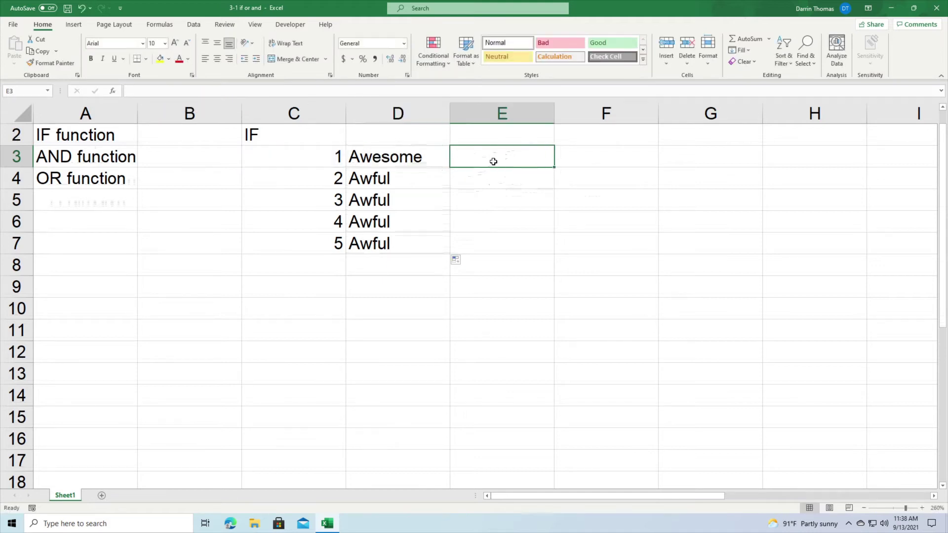
pyautogui.write('=if')
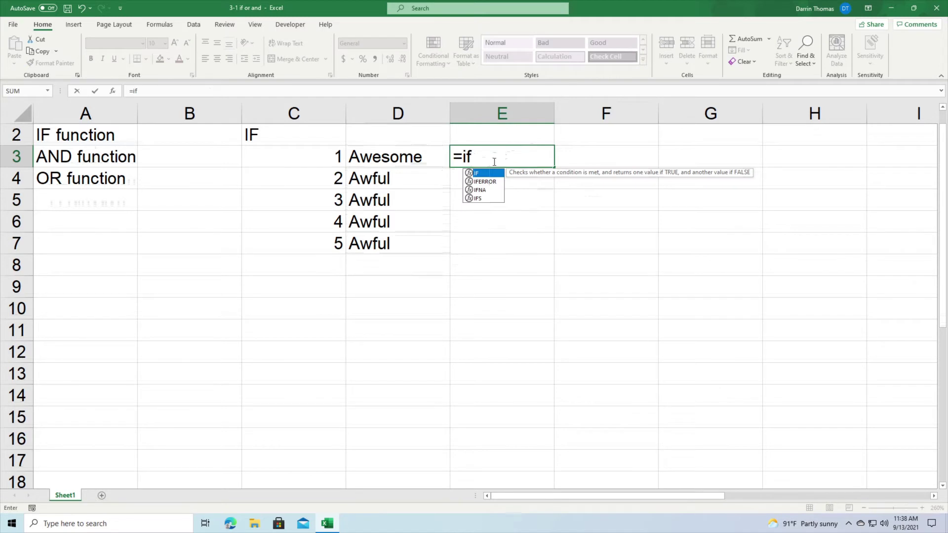
pyautogui.write('(')
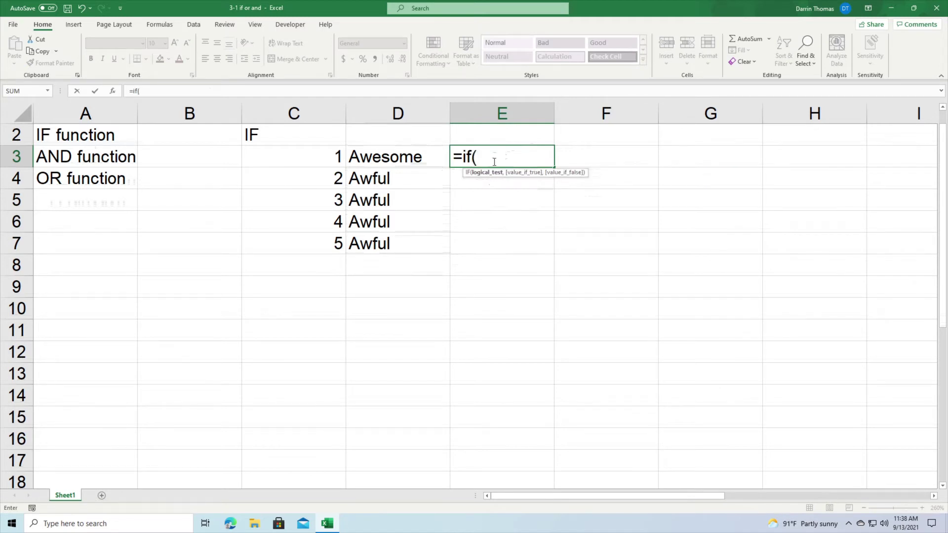
pyautogui.click(325, 159)
pyautogui.moveTo(325, 170); pyautogui.dragTo(330, 239)
pyautogui.write('=')
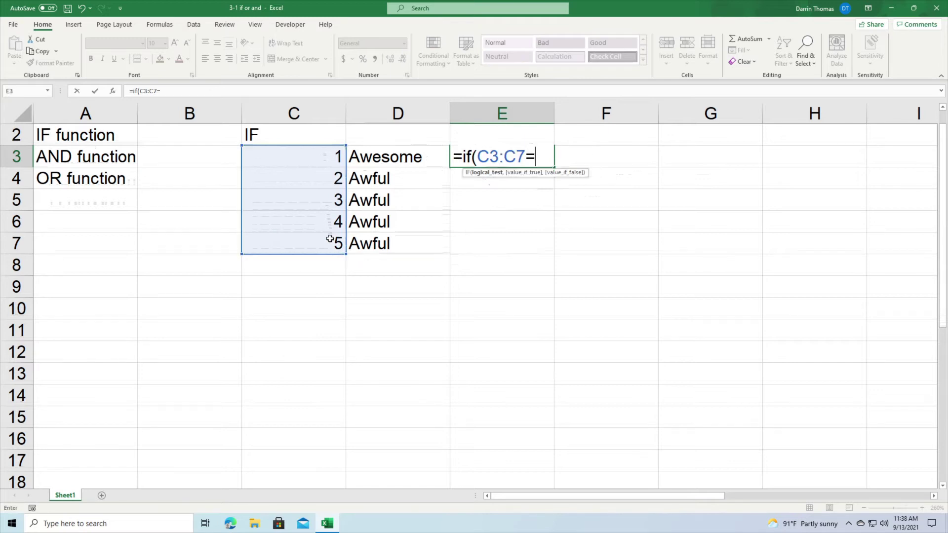
pyautogui.write('1,')
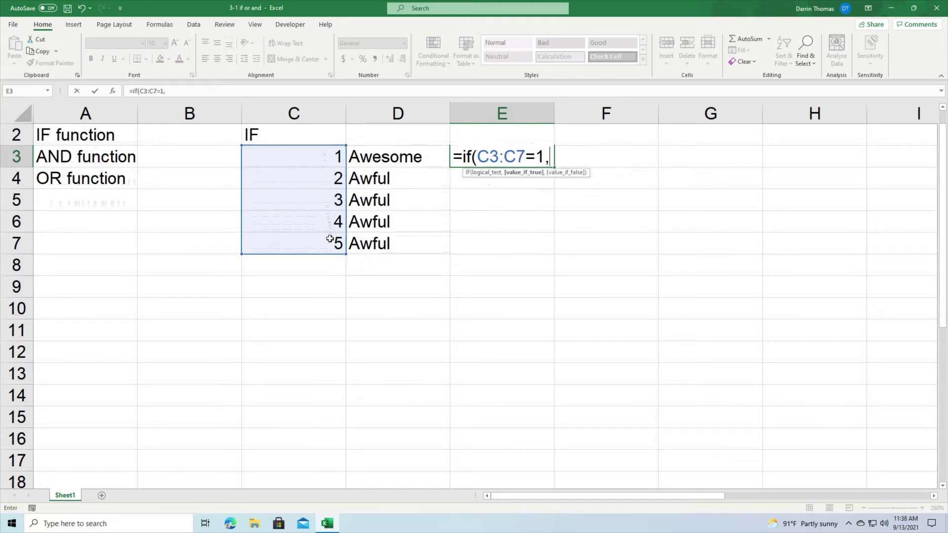
pyautogui.write('"Yes')
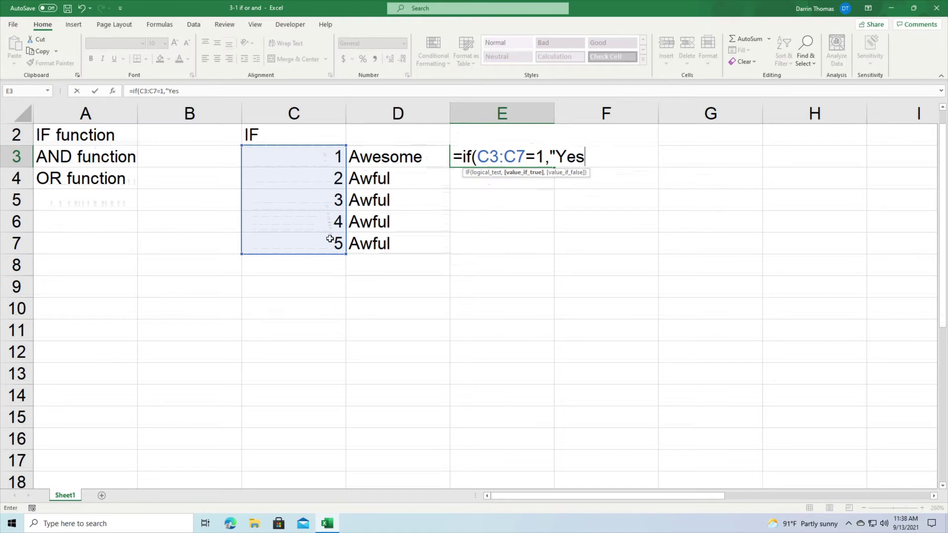
pyautogui.write('","No")')
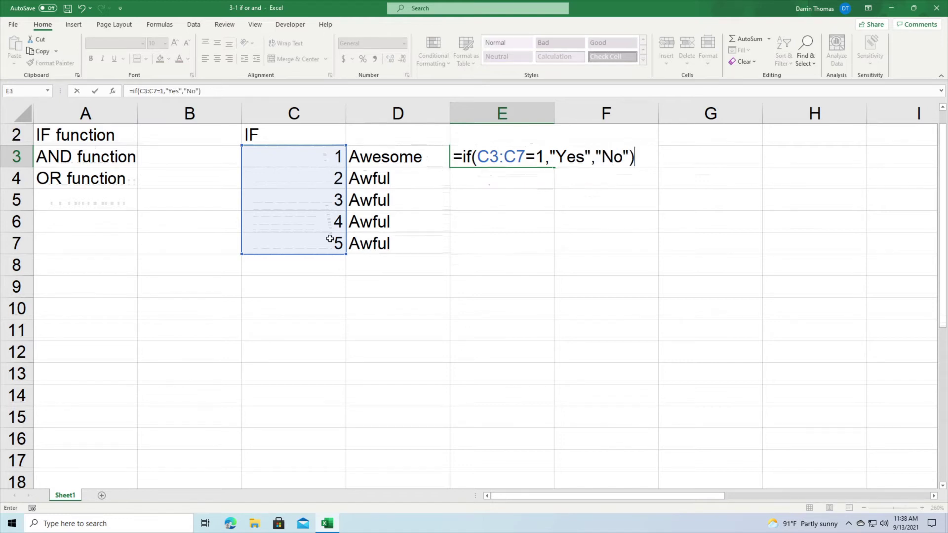
pyautogui.press('Return')
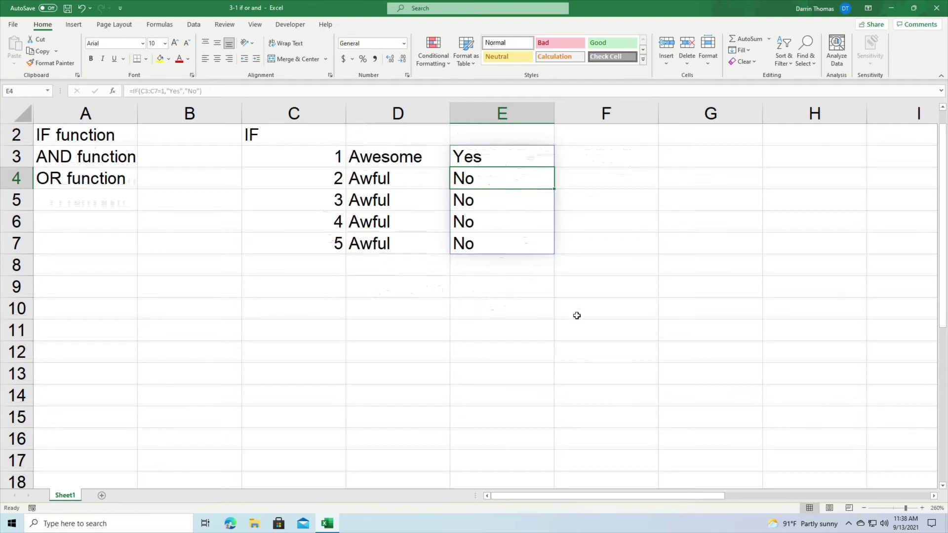
pyautogui.scroll(-6, 551, 332)
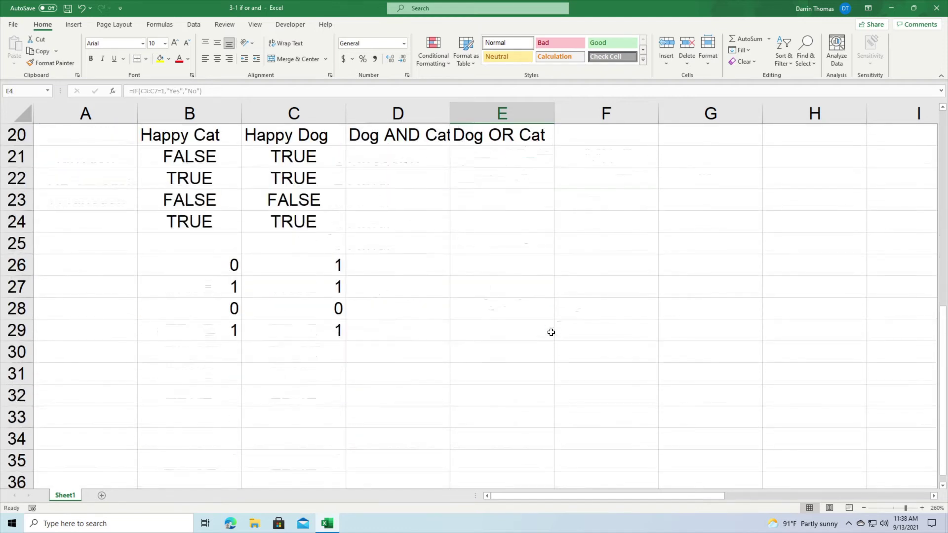
pyautogui.scroll(1, 551, 332)
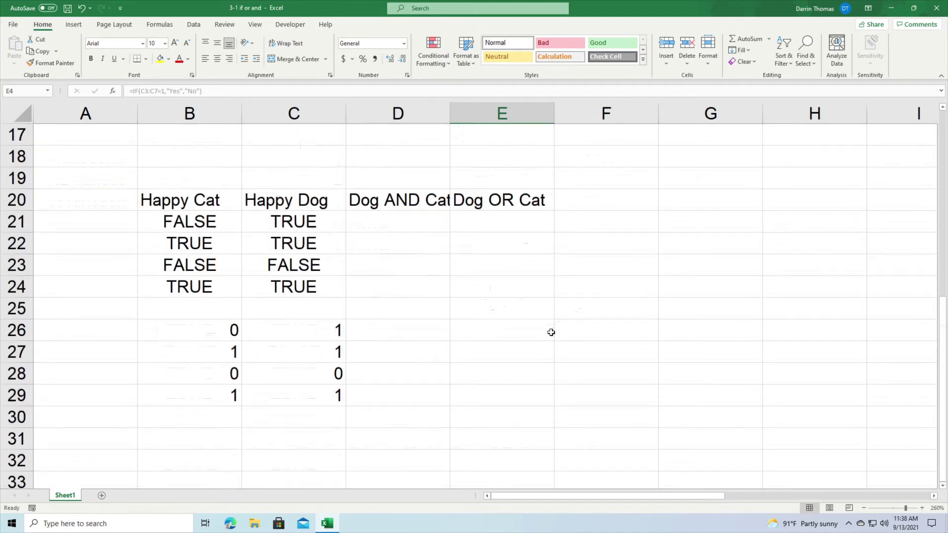
pyautogui.click(357, 223)
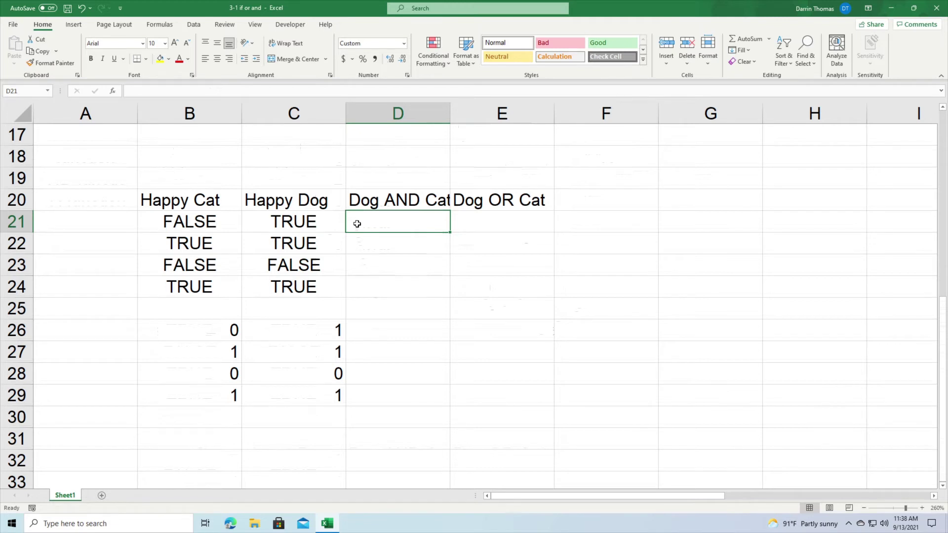
pyautogui.press('Left')
pyautogui.press('Left')
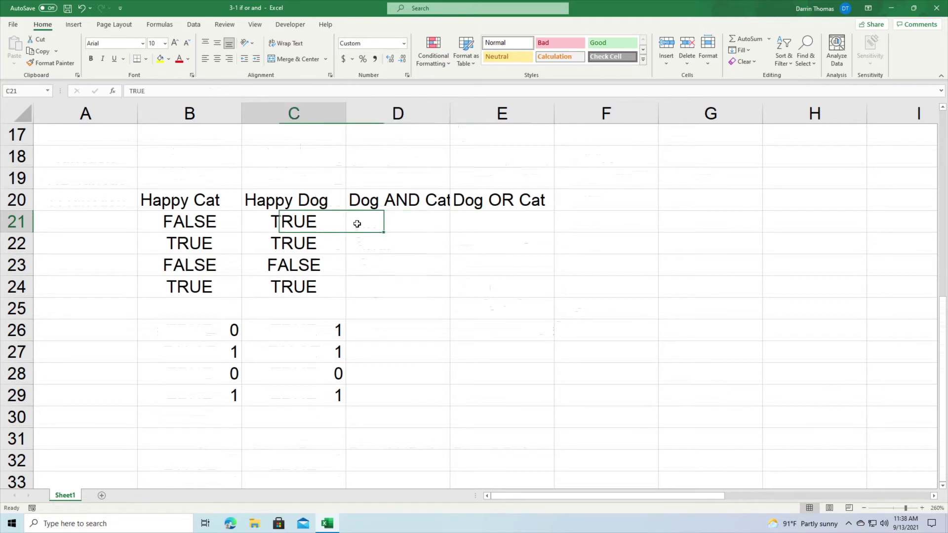
pyautogui.press('Up')
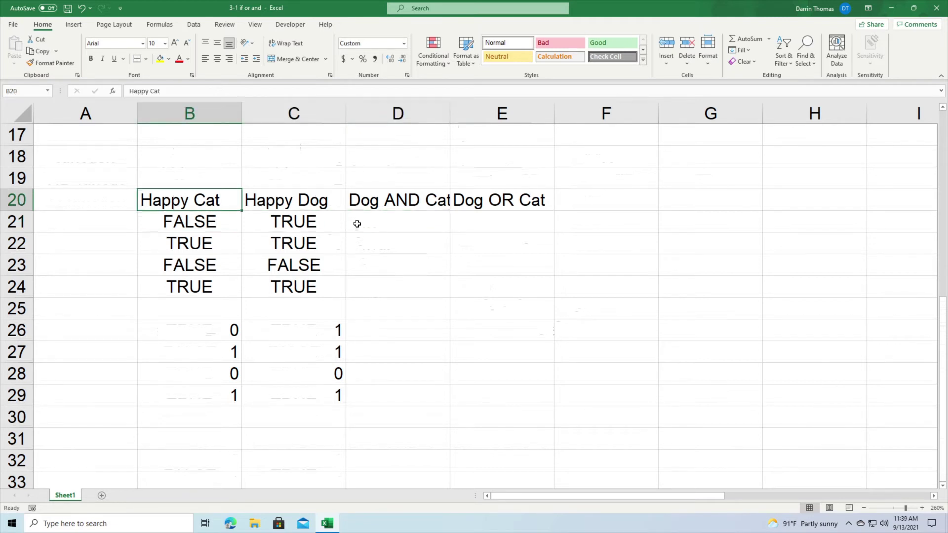
pyautogui.press('Right')
pyautogui.press('Left')
pyautogui.press('Down')
pyautogui.press('Right')
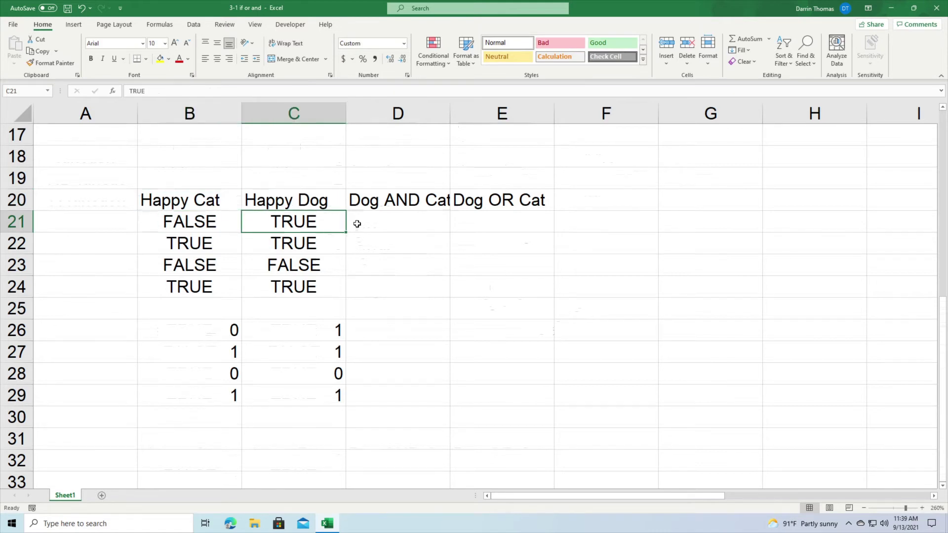
pyautogui.press('Left')
pyautogui.press('Down')
pyautogui.press('Right')
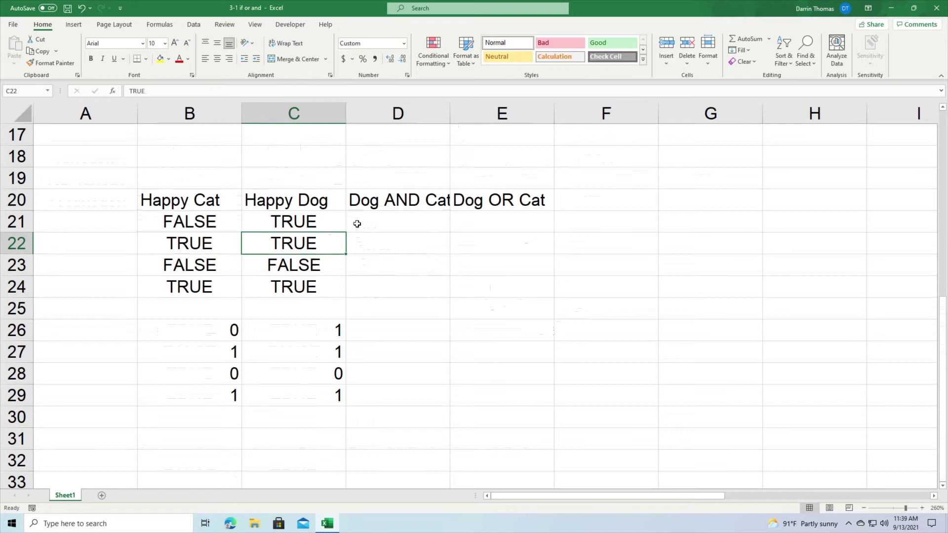
pyautogui.press('Left')
pyautogui.press('Down')
pyautogui.press('Right')
pyautogui.press('Left')
pyautogui.press('Down')
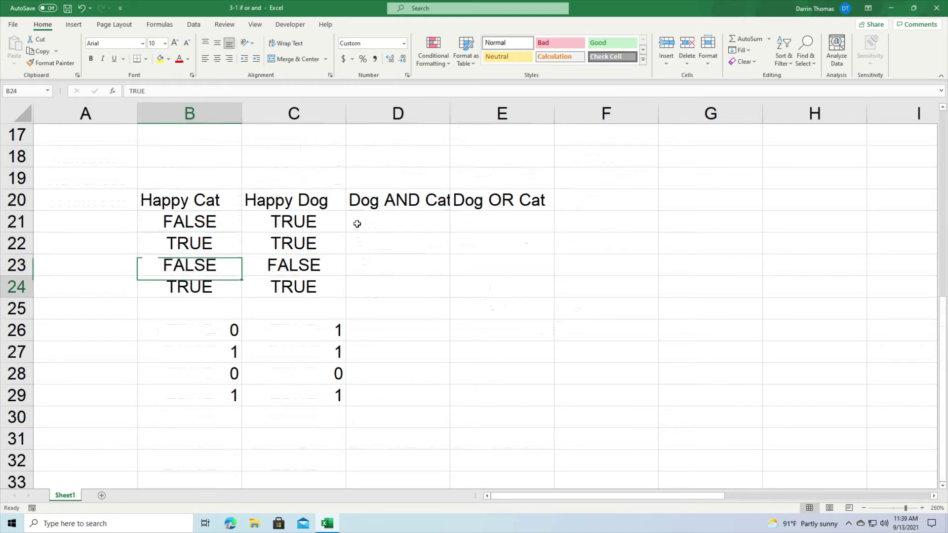
pyautogui.press('Right')
pyautogui.press('Left')
pyautogui.press('Right')
pyautogui.press('Right')
pyautogui.press('Right')
pyautogui.press('Up')
pyautogui.press('Up')
pyautogui.press('Left')
pyautogui.press('Up')
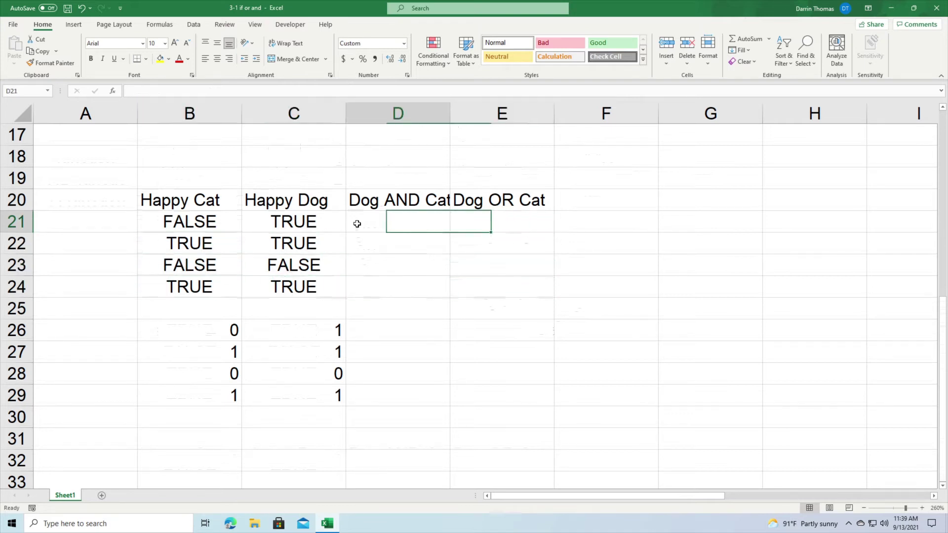
pyautogui.press('Up')
pyautogui.press('Down')
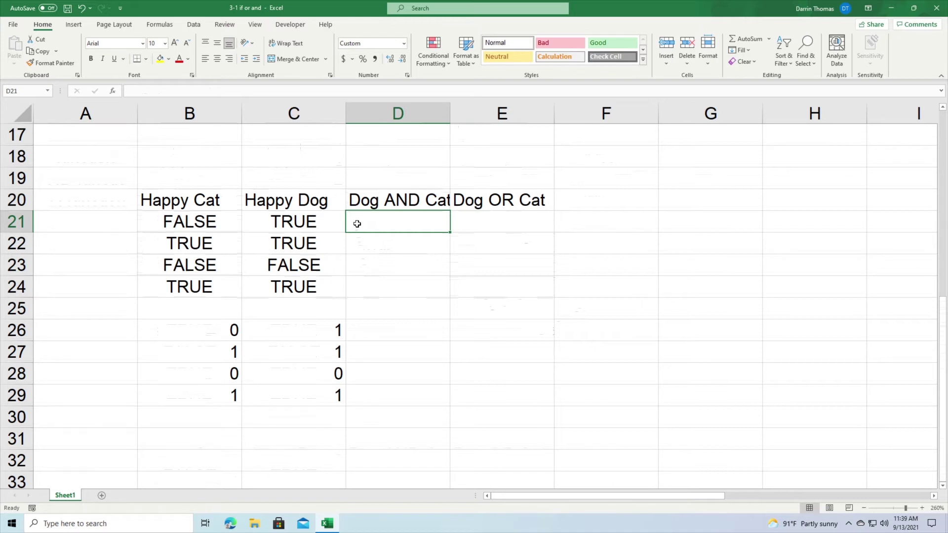
pyautogui.write('=')
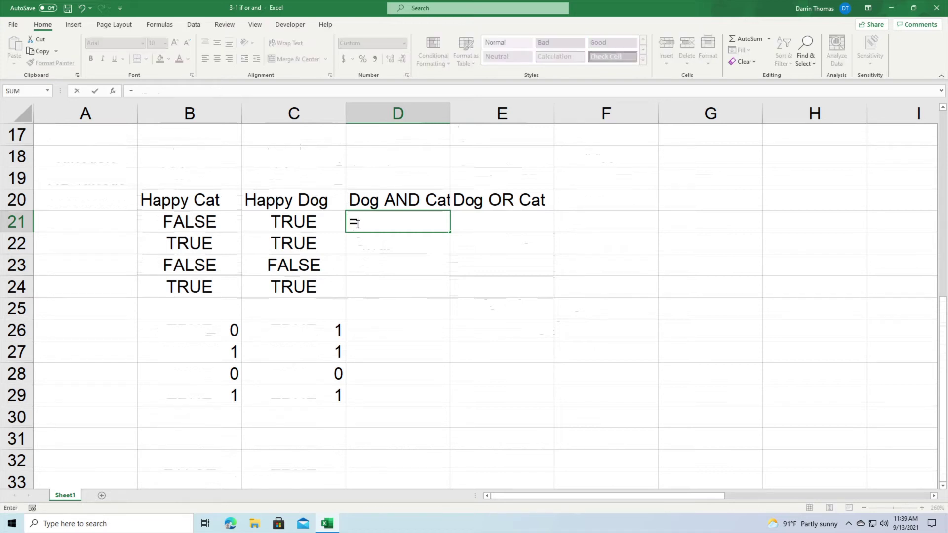
pyautogui.write('and(')
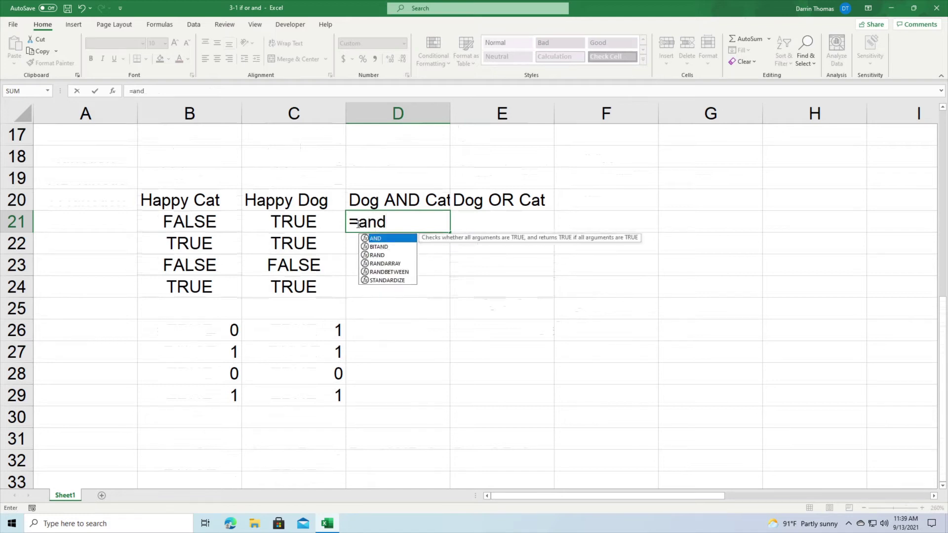
# Complete =AND(B21,C21) in D21 and fill it down to D24
pyautogui.click(183, 222)
pyautogui.write(',')
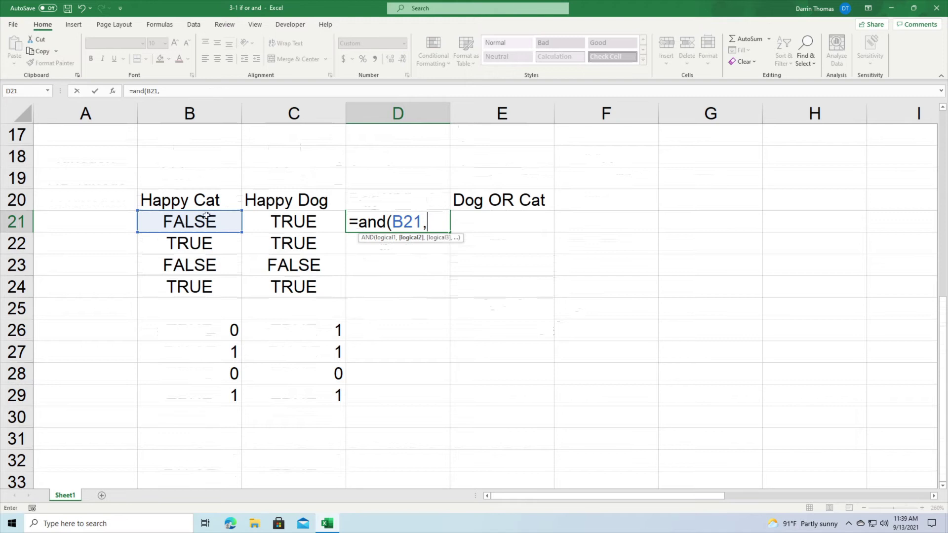
pyautogui.click(286, 227)
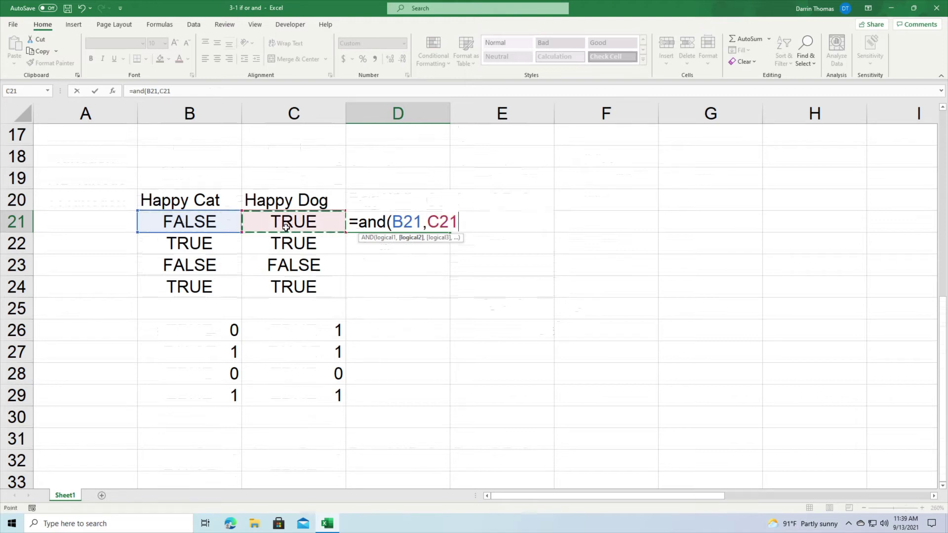
pyautogui.write(')')
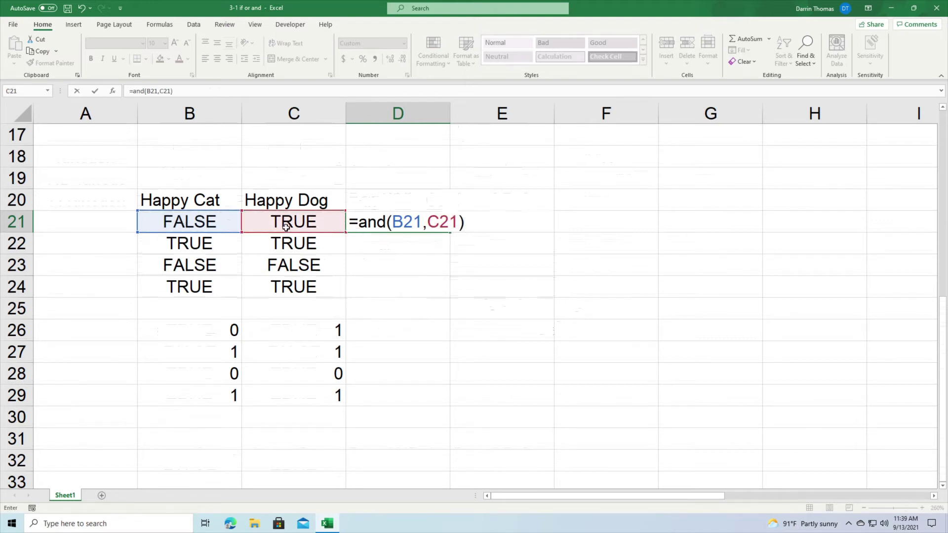
pyautogui.press('Return')
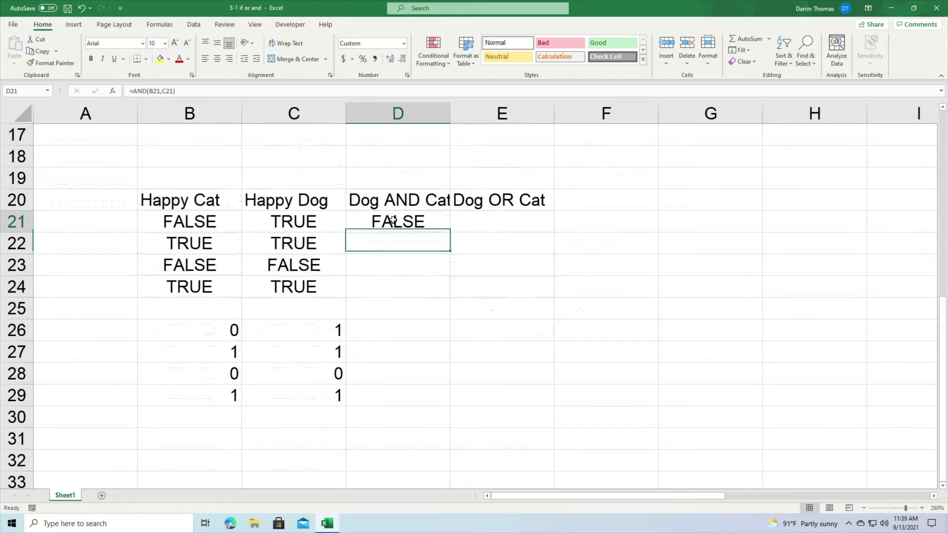
pyautogui.click(393, 220)
pyautogui.moveTo(450, 232); pyautogui.dragTo(438, 293)
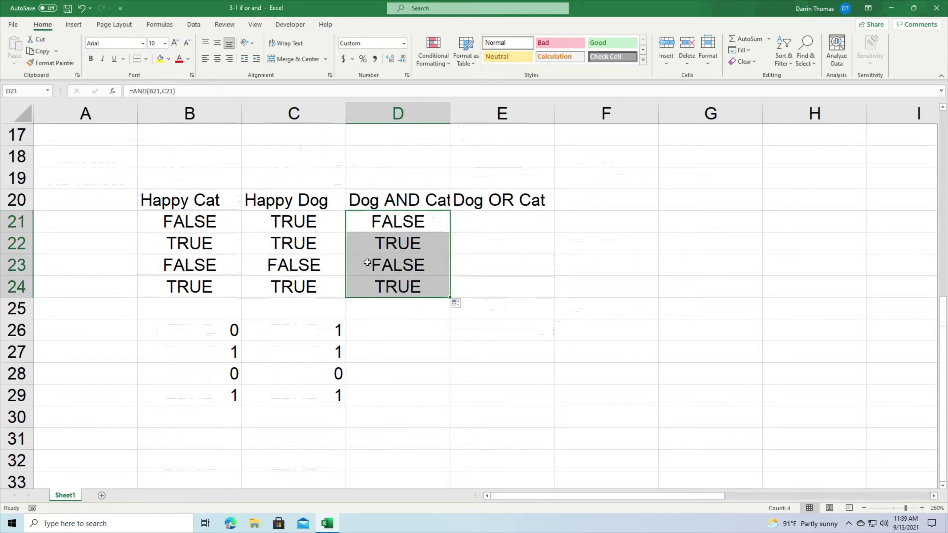
# Check the Happy Cat and Happy Dog inputs against the AND results in rows 22 and 24
pyautogui.click(196, 238)
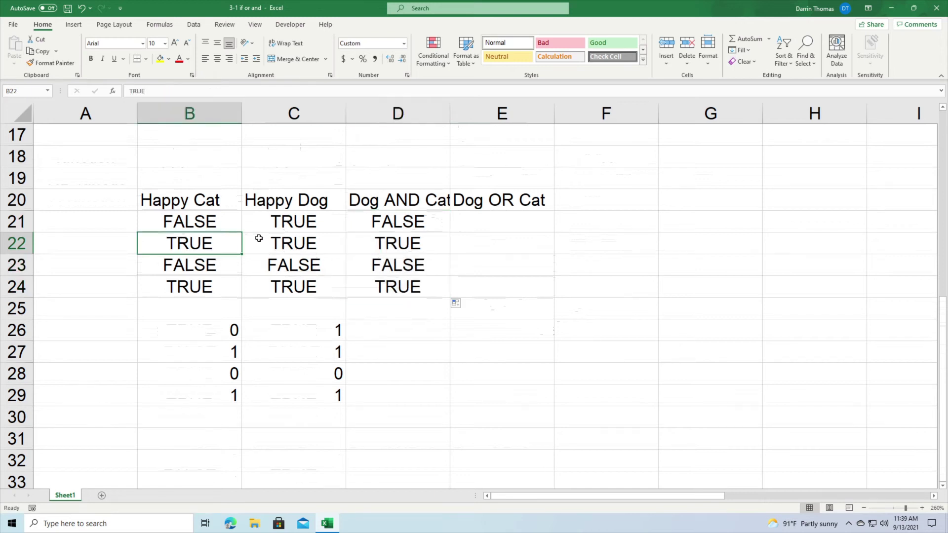
pyautogui.click(283, 238)
pyautogui.click(197, 285)
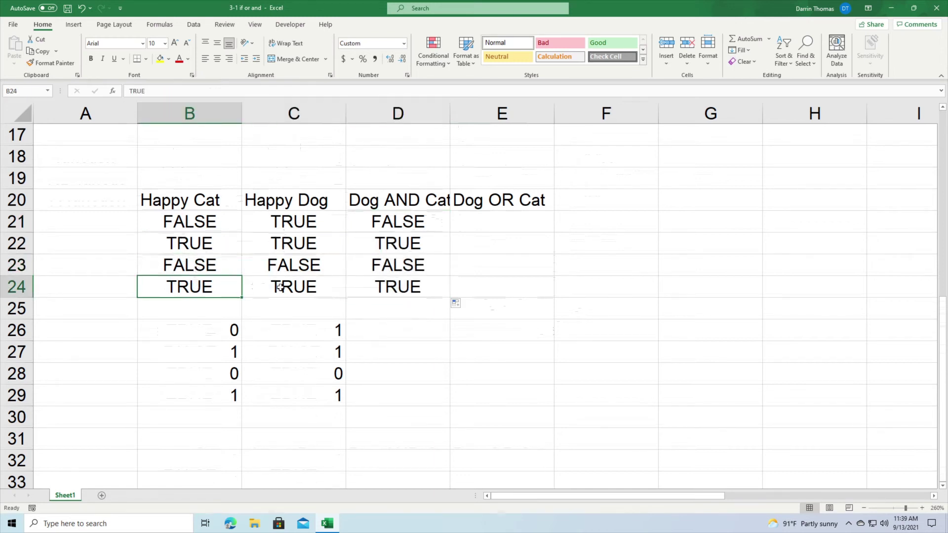
pyautogui.click(281, 287)
pyautogui.click(394, 290)
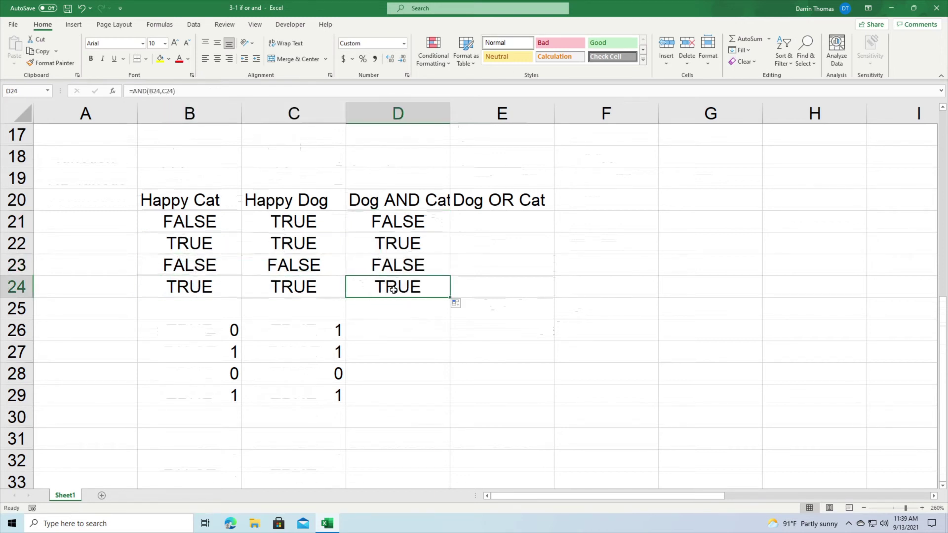
pyautogui.click(494, 222)
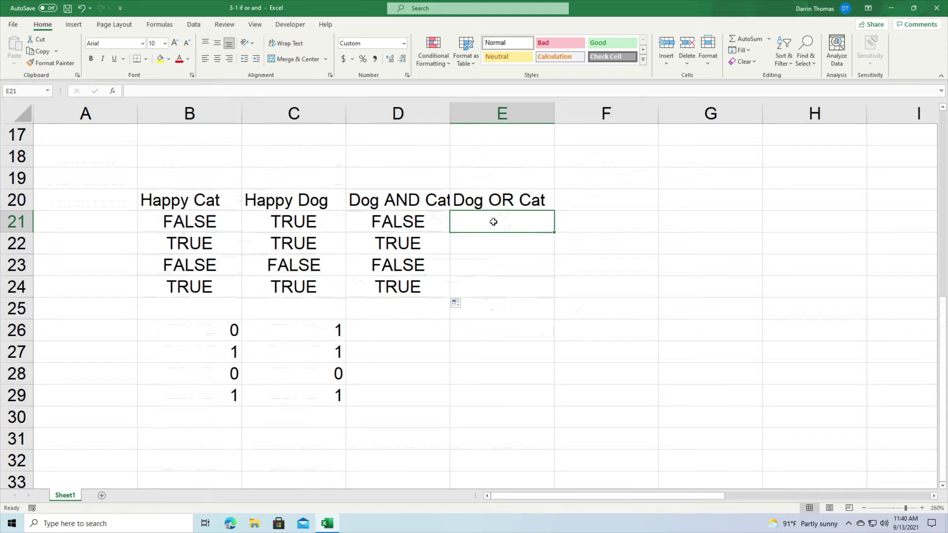
# Enter =OR(B21,C21) in E21 and fill it down to E24
pyautogui.write('=')
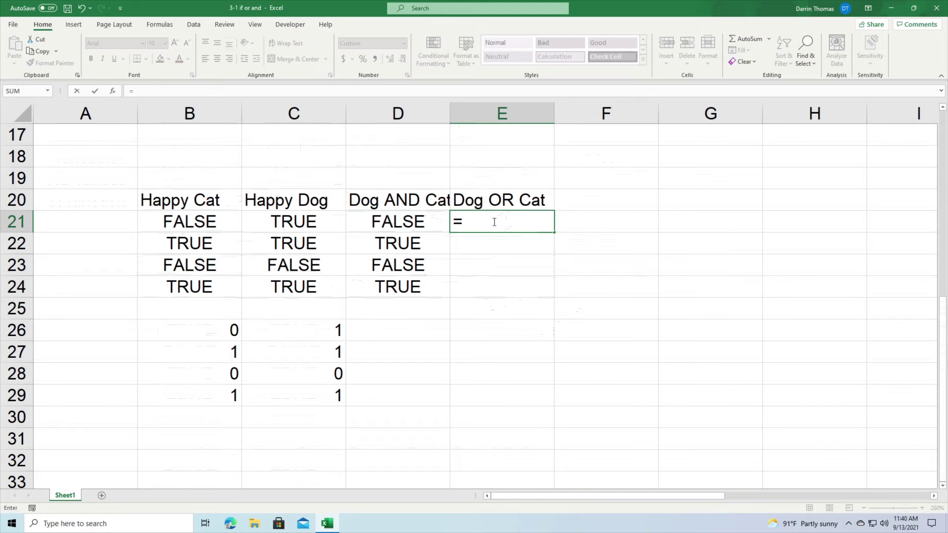
pyautogui.write('or')
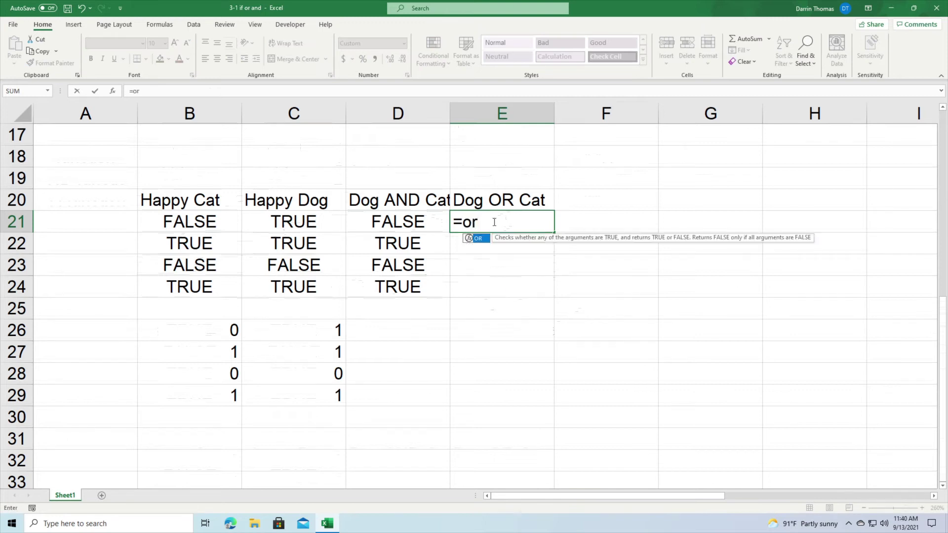
pyautogui.write('(')
pyautogui.click(196, 225)
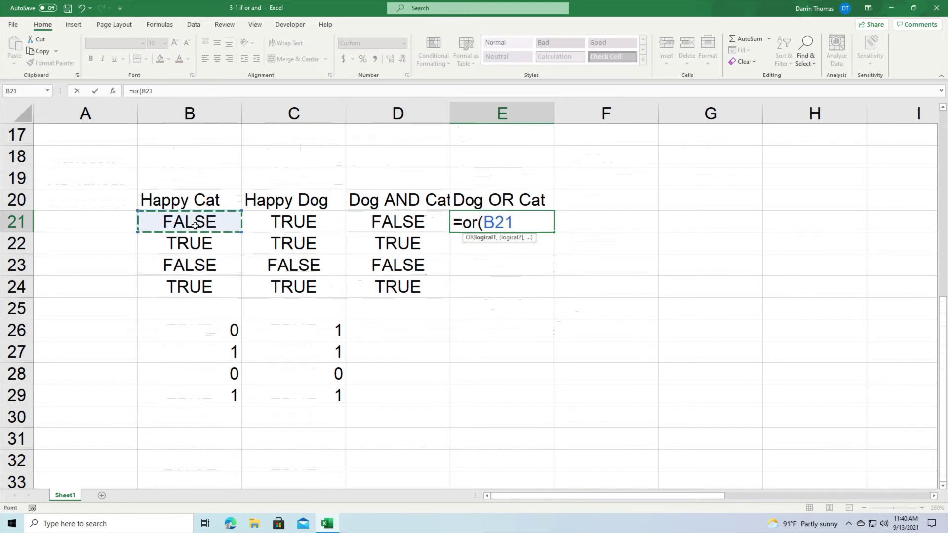
pyautogui.write(',')
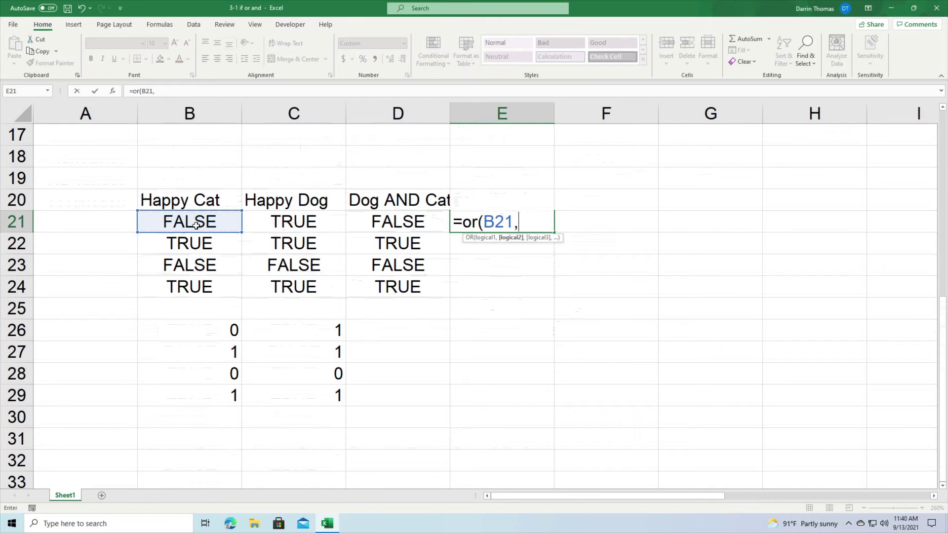
pyautogui.click(288, 224)
pyautogui.write(')')
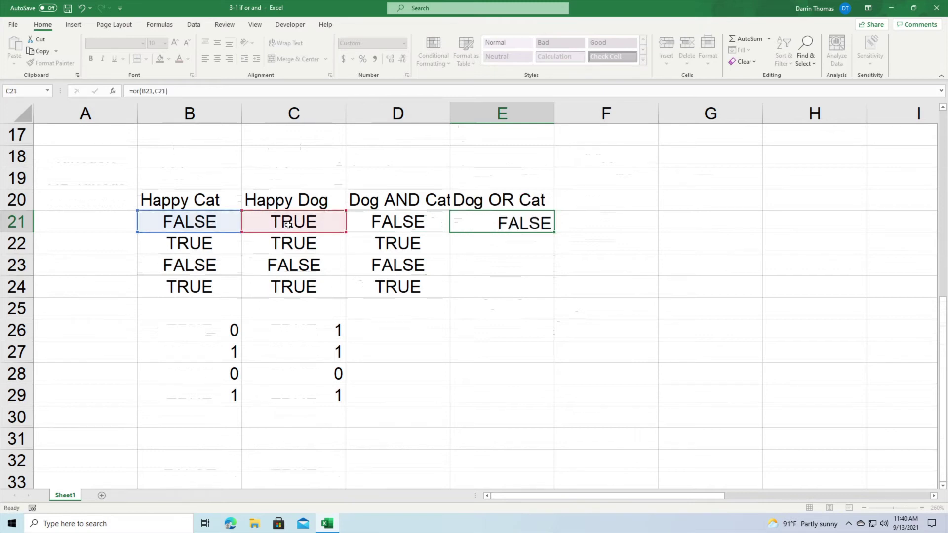
pyautogui.press('Return')
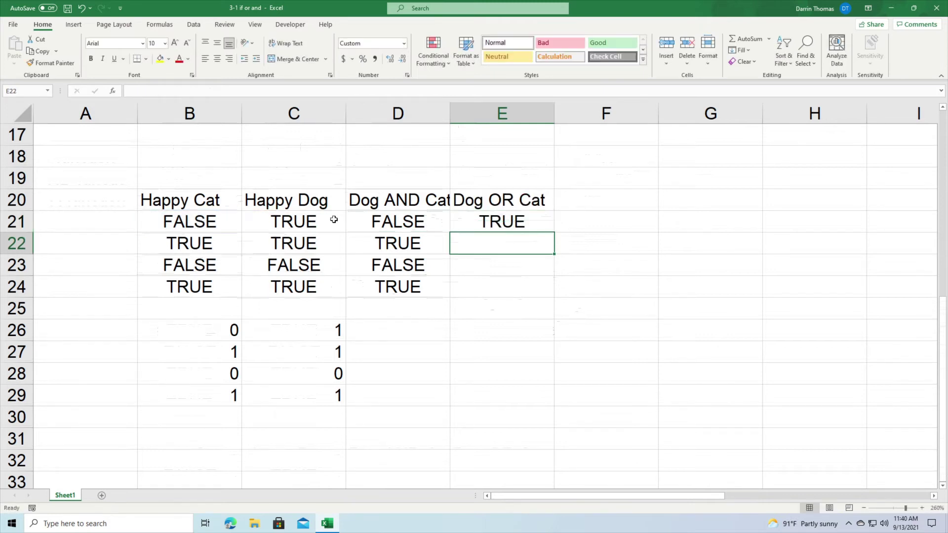
pyautogui.click(510, 220)
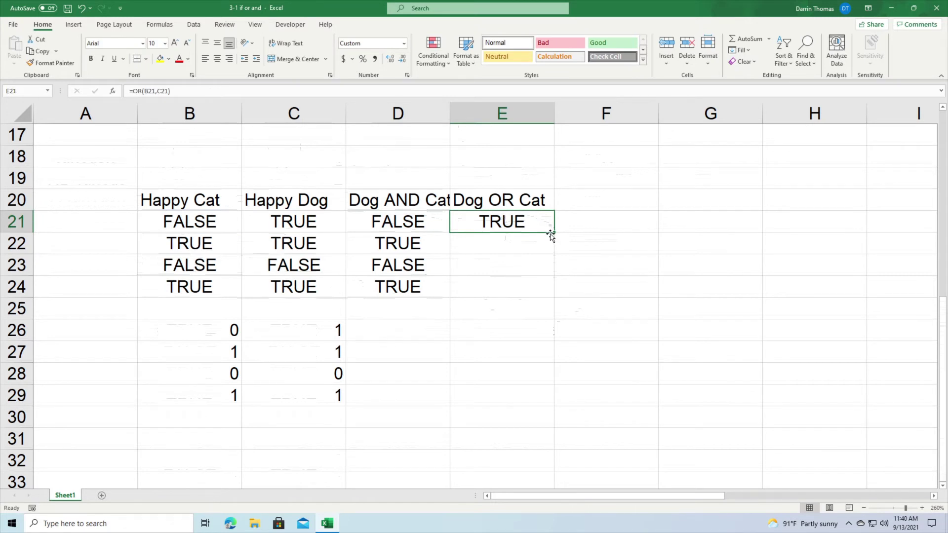
pyautogui.moveTo(555, 234); pyautogui.dragTo(548, 295)
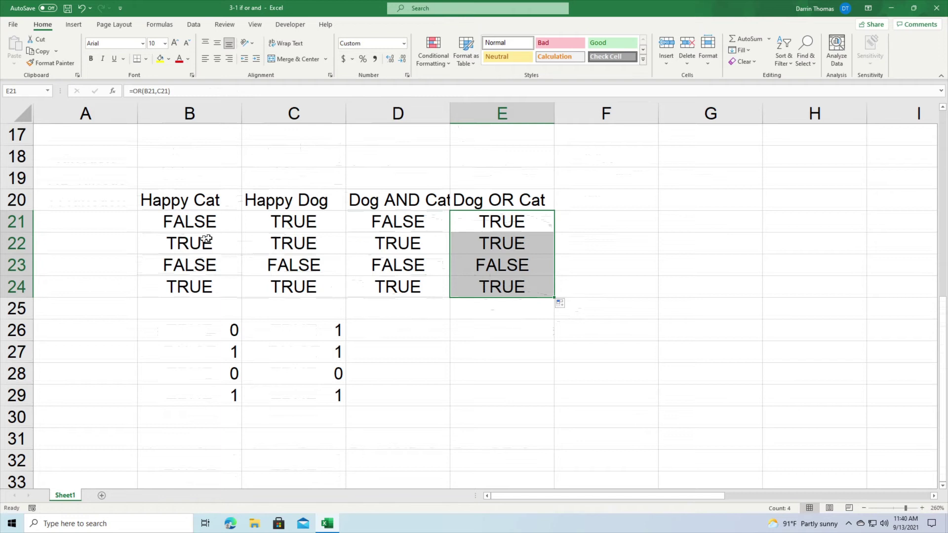
# Compare rows 22–24 inputs with their AND and OR results, ending at D26
pyautogui.click(191, 243)
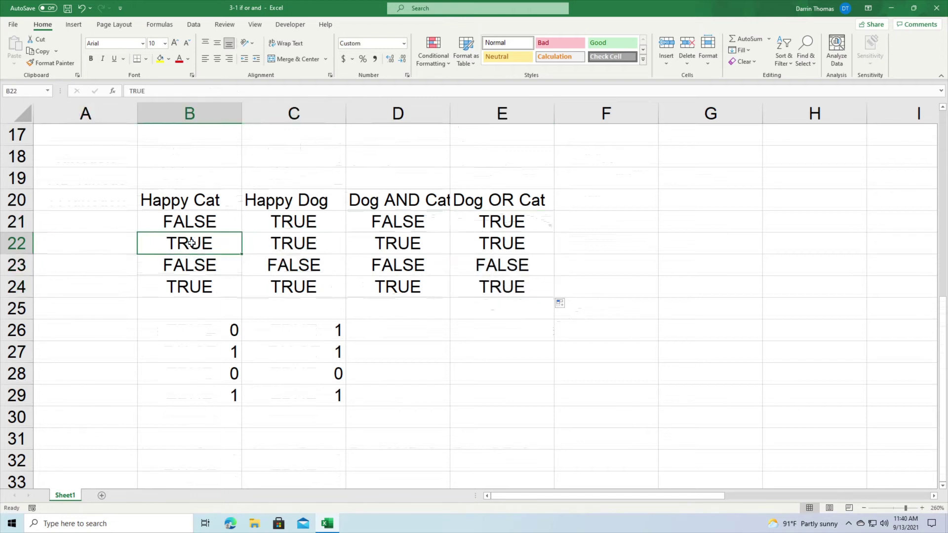
pyautogui.press('Down')
pyautogui.press('Right')
pyautogui.press('Right')
pyautogui.press('Right')
pyautogui.press('Left')
pyautogui.press('Left')
pyautogui.press('Left')
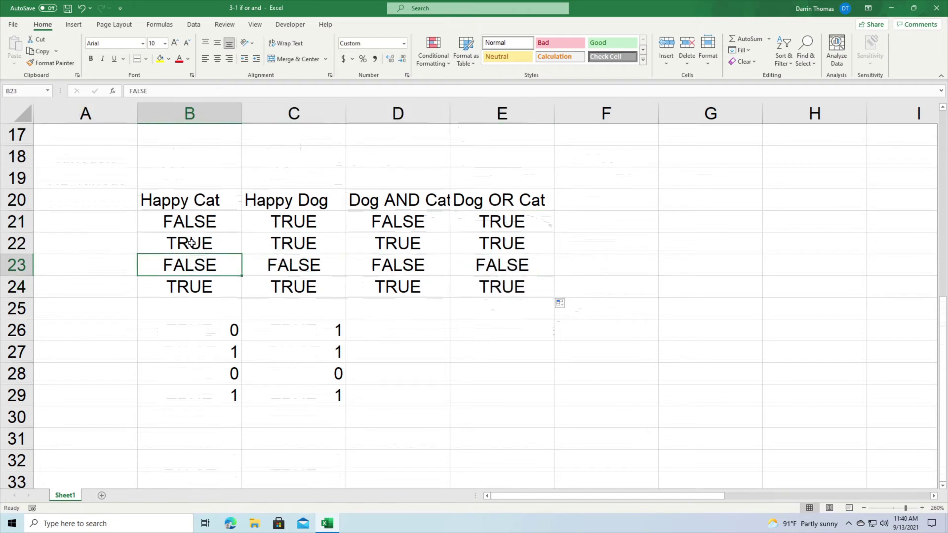
pyautogui.press('Right')
pyautogui.press('Right')
pyautogui.press('Right')
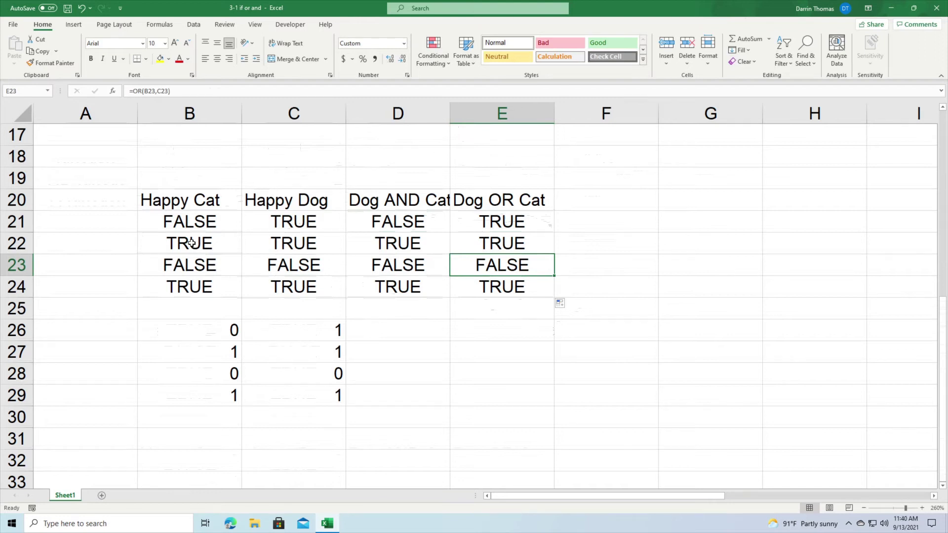
pyautogui.press('Down')
pyautogui.press('Left')
pyautogui.press('Left')
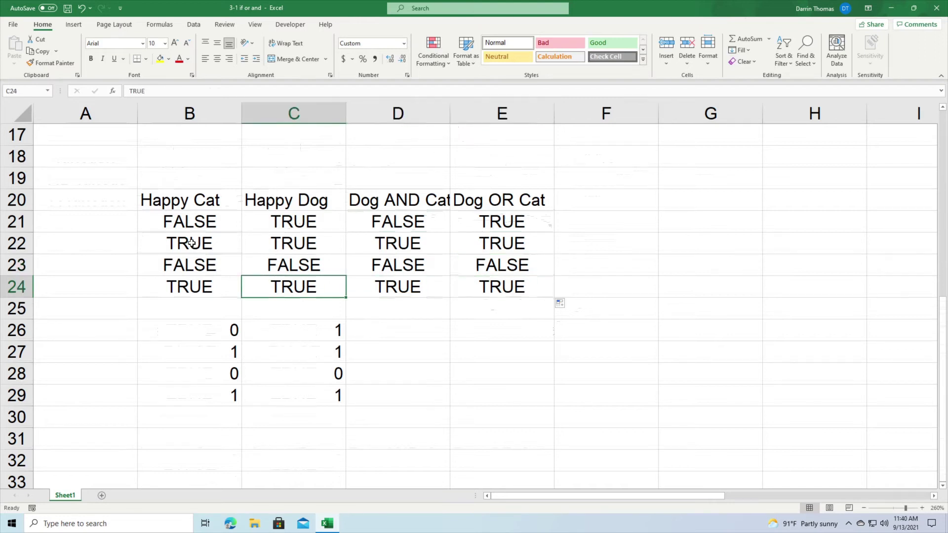
pyautogui.press('Right')
pyautogui.press('Right')
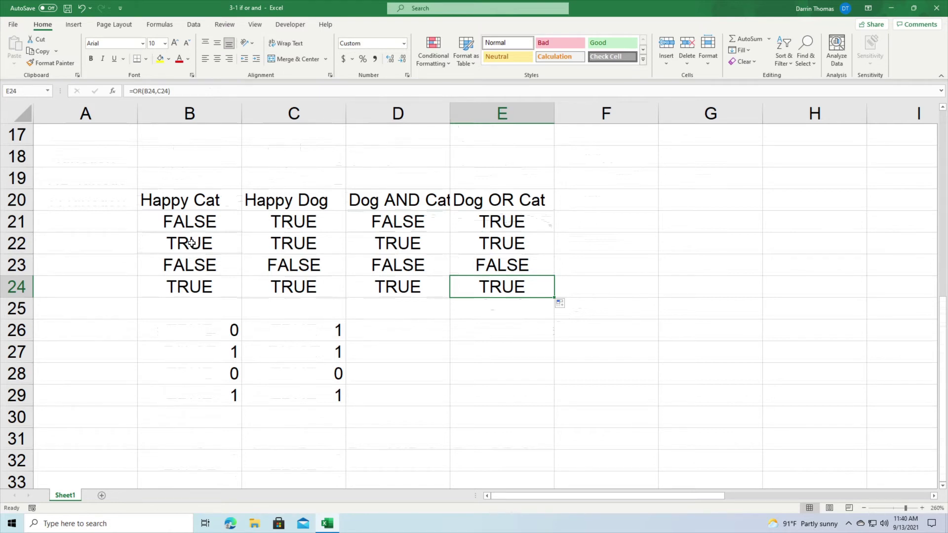
pyautogui.press('Down')
pyautogui.press('Left')
pyautogui.press('Down')
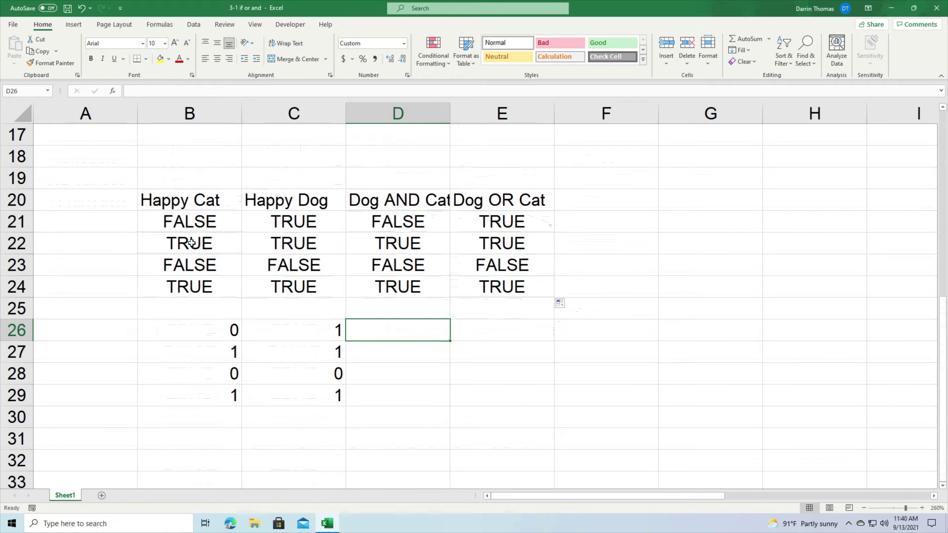
# Enter =AND(B26,C26) in D26 and fill it down to D29 (FALSE, TRUE, FALSE, TRUE)
pyautogui.write('=')
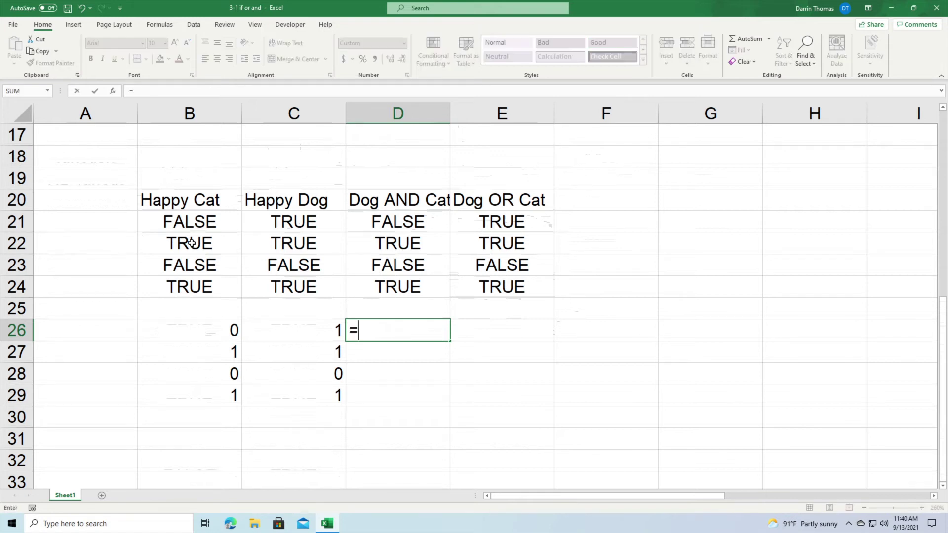
pyautogui.write('and(')
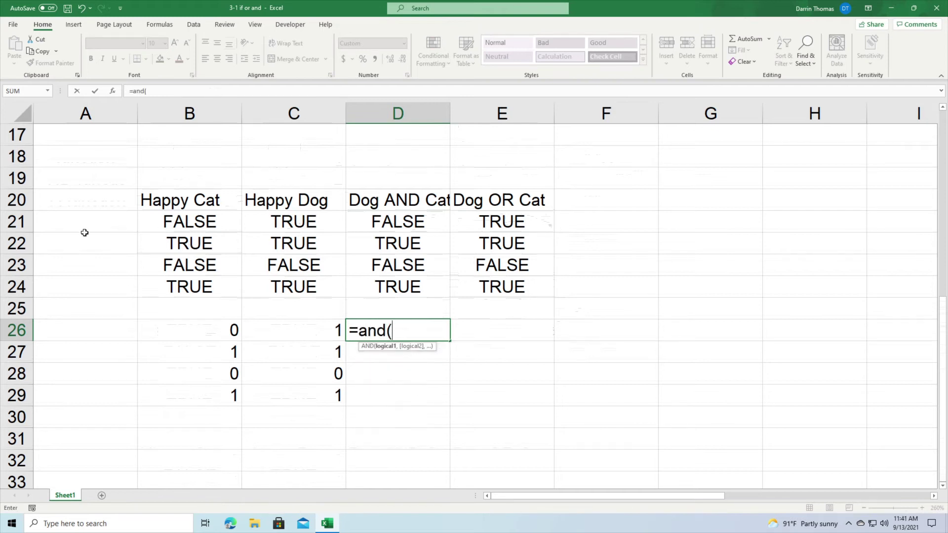
pyautogui.click(211, 336)
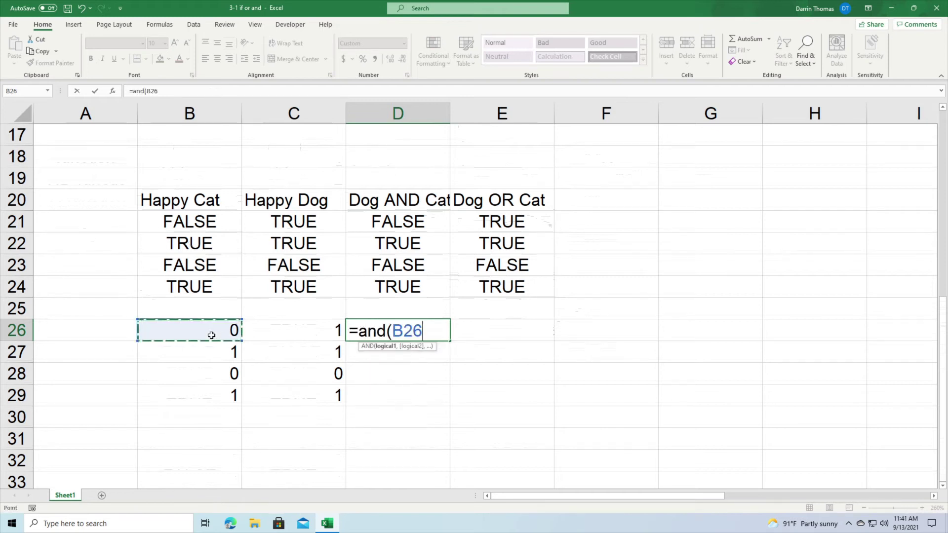
pyautogui.write(',')
pyautogui.click(289, 338)
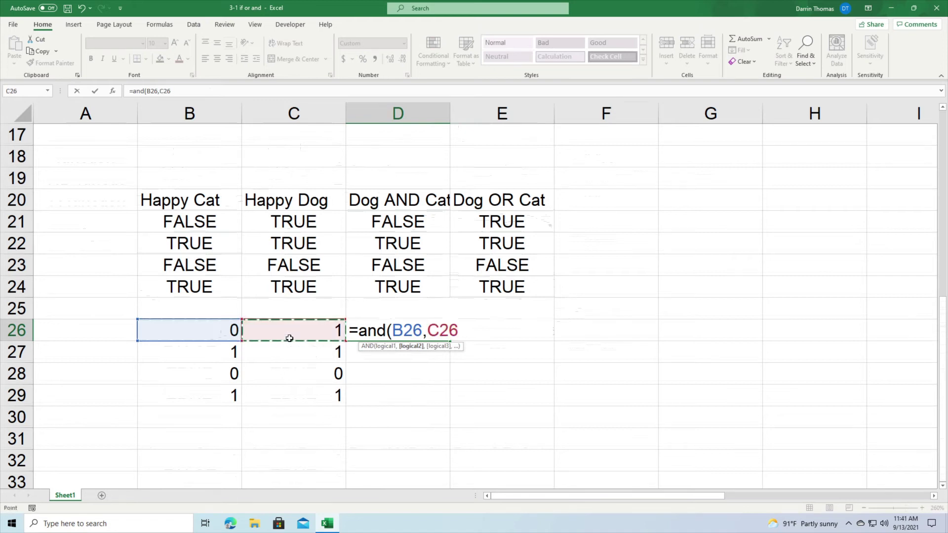
pyautogui.write(')')
pyautogui.press('Return')
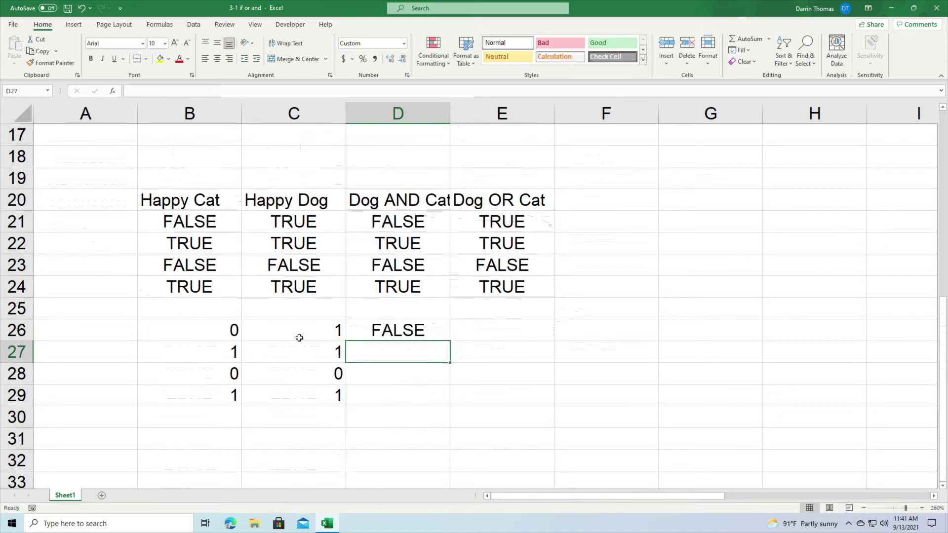
pyautogui.click(426, 327)
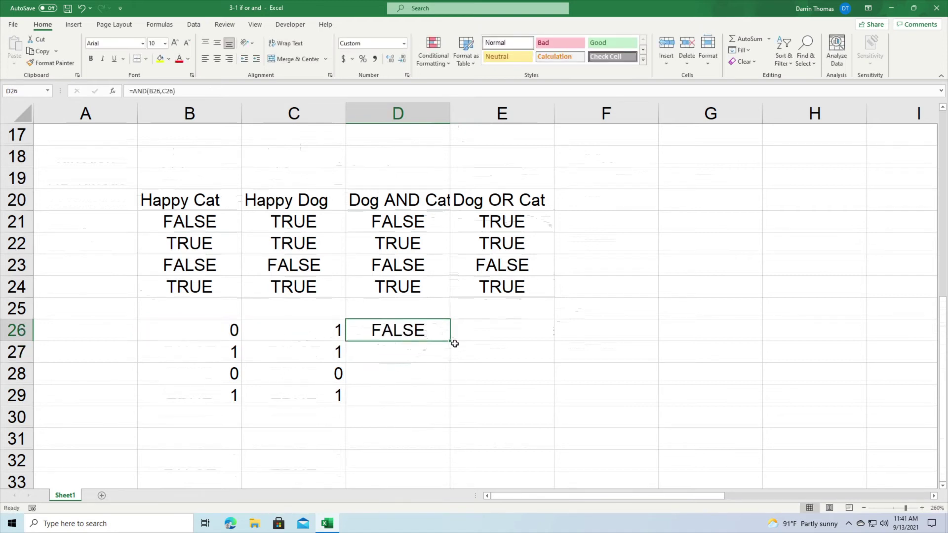
pyautogui.moveTo(450, 340); pyautogui.dragTo(429, 404)
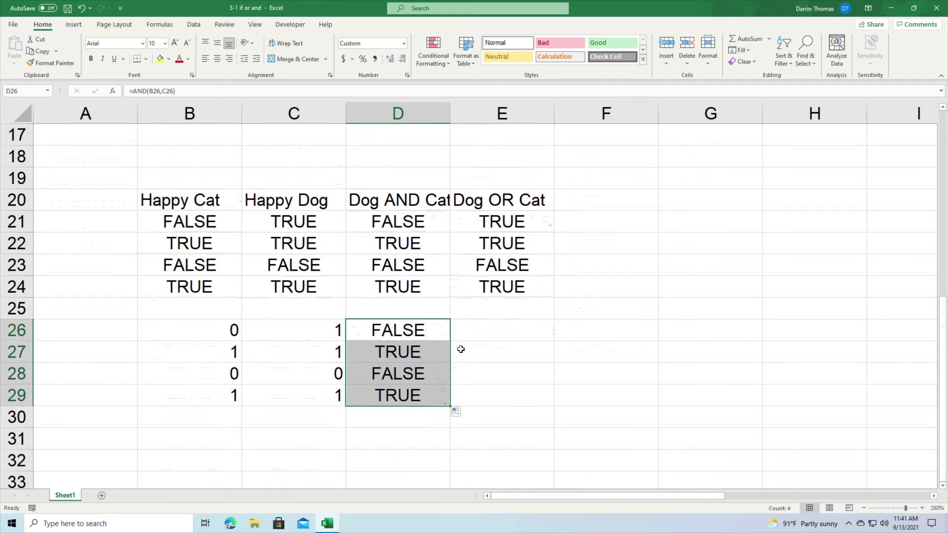
# Enter =OR(B26,C26) in E26 and fill it down to E29 (TRUE, TRUE, FALSE, TRUE)
pyautogui.click(479, 330)
pyautogui.write('=or(')
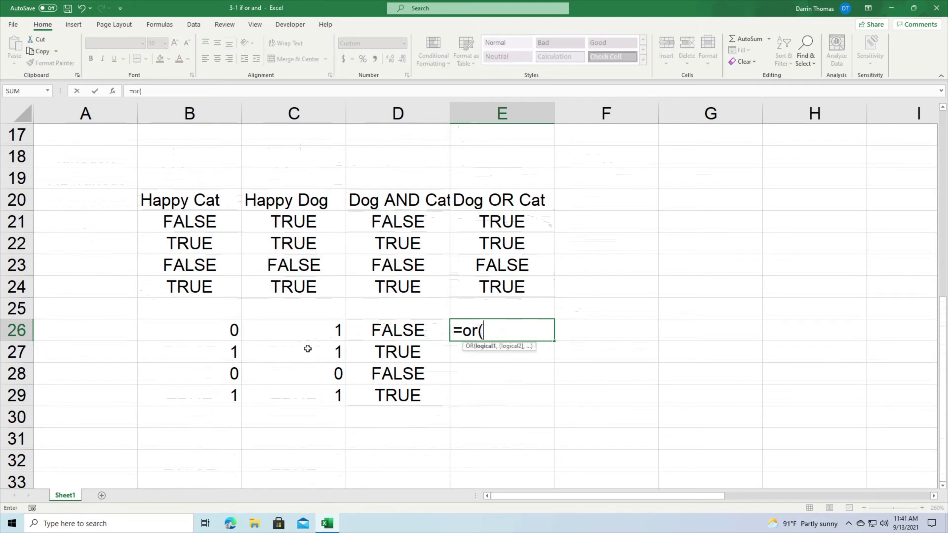
pyautogui.click(223, 325)
pyautogui.write(',')
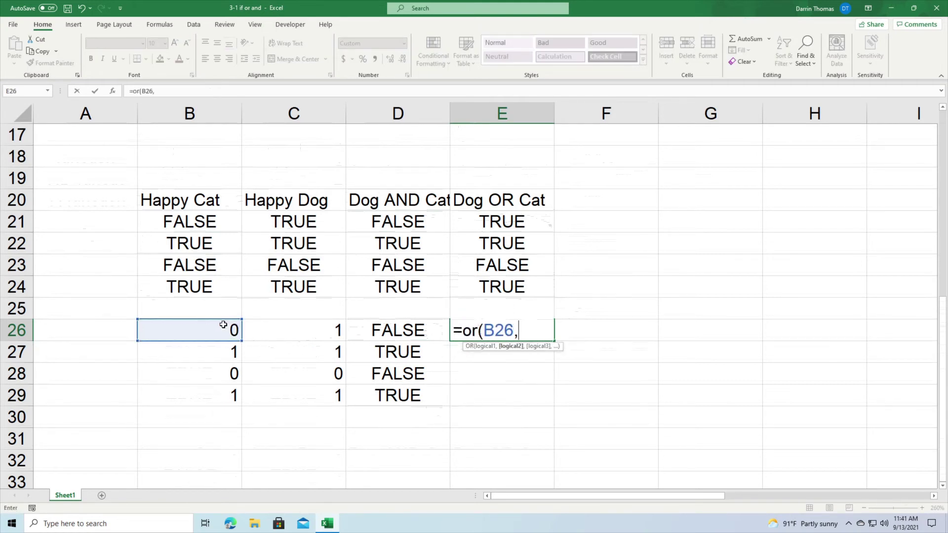
pyautogui.click(306, 330)
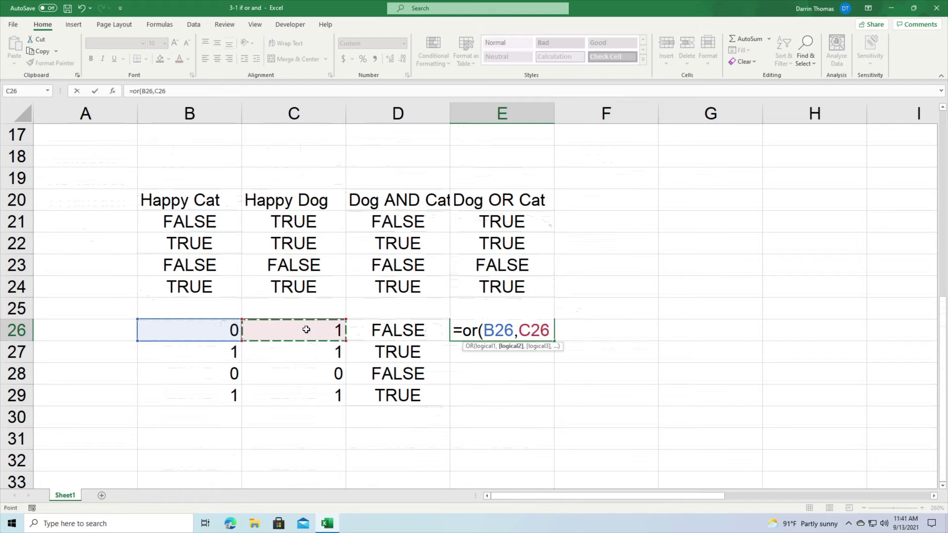
pyautogui.write(')')
pyautogui.press('Return')
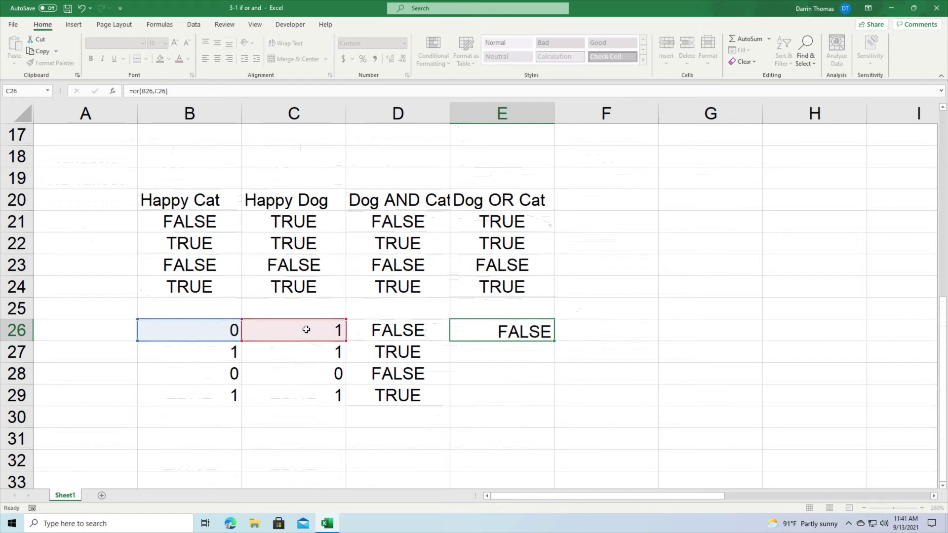
pyautogui.click(511, 326)
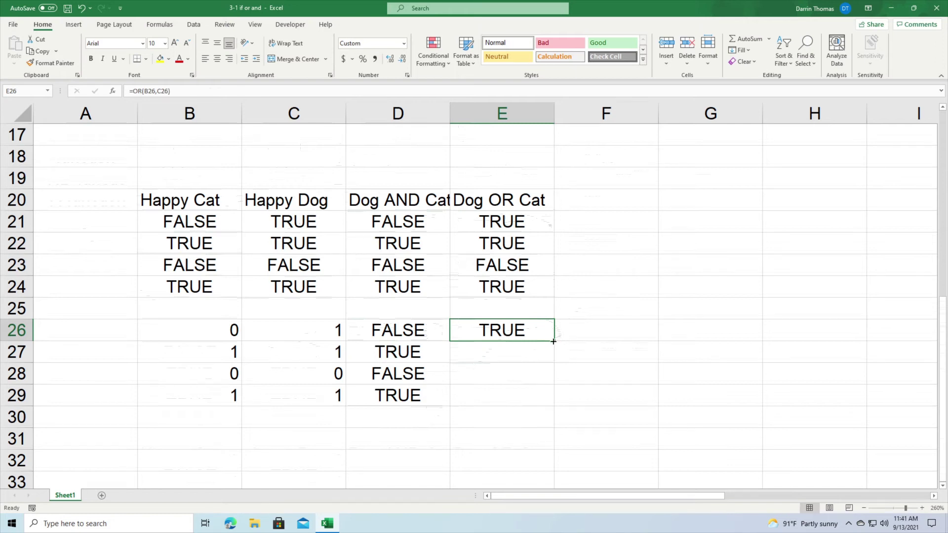
pyautogui.moveTo(552, 341); pyautogui.dragTo(558, 409)
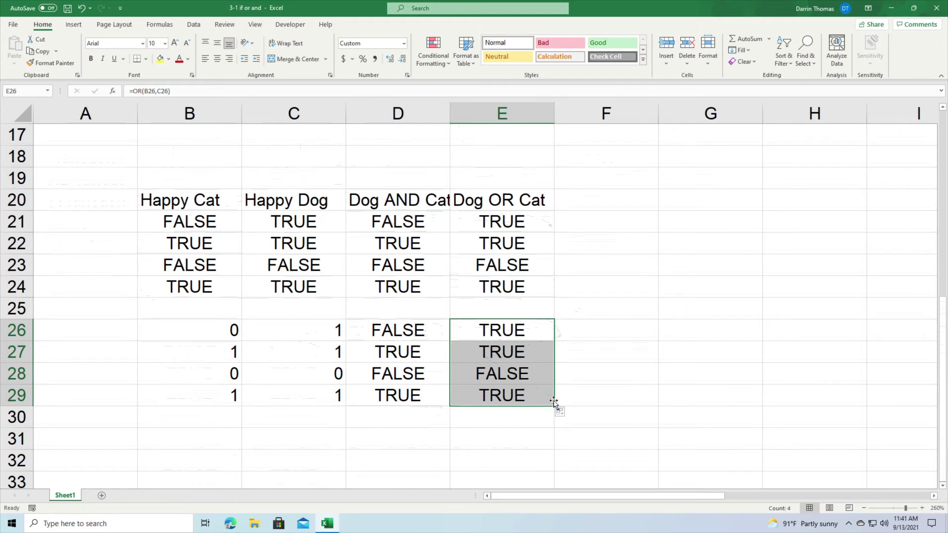
pyautogui.moveTo(558, 495); pyautogui.dragTo(676, 481)
# Bring the student table into view and check the 25% Freshman Discount and 8% tax rate
pyautogui.scroll(1, 719, 431)
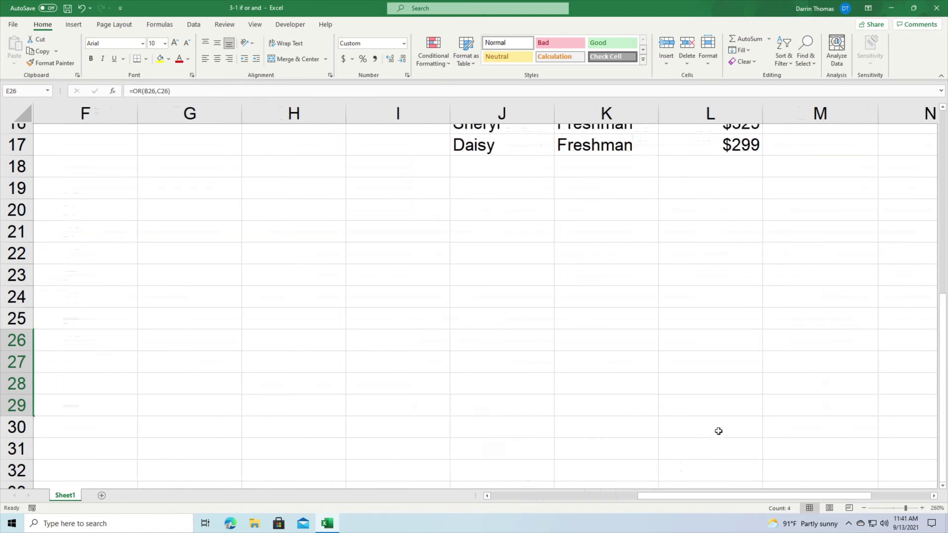
pyautogui.scroll(5, 718, 431)
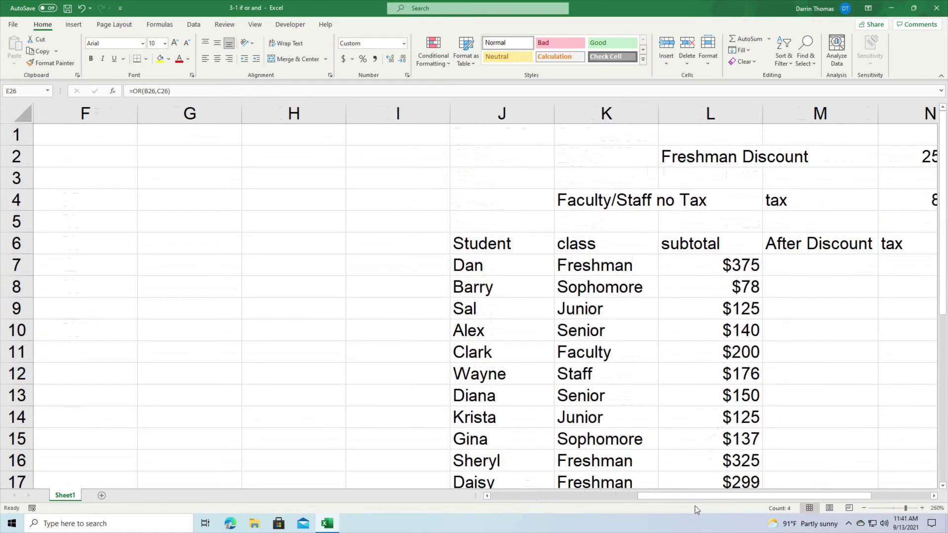
pyautogui.moveTo(689, 497); pyautogui.dragTo(727, 505)
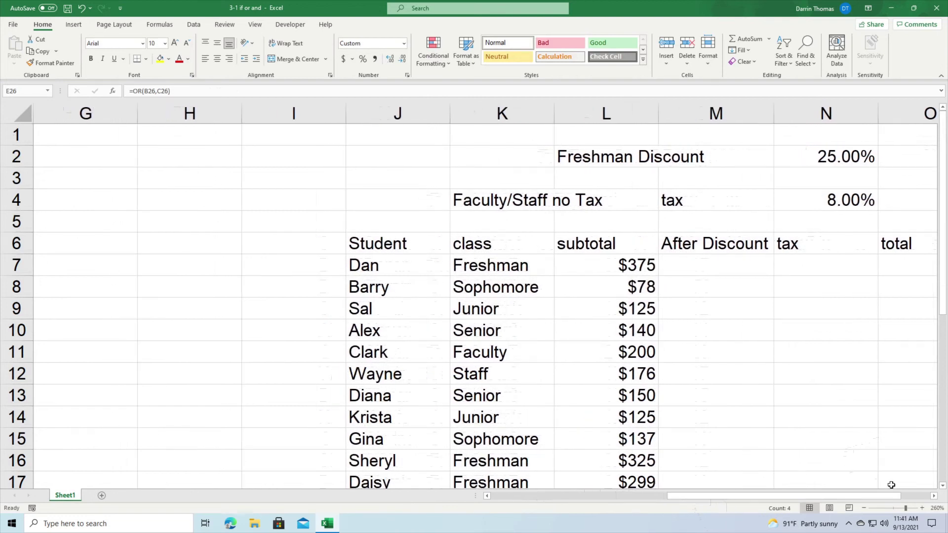
pyautogui.click(934, 495)
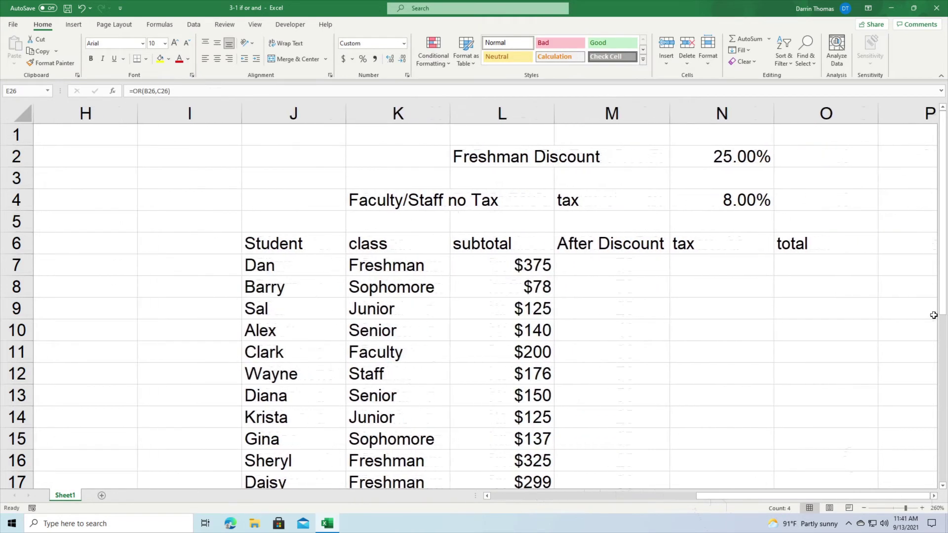
pyautogui.moveTo(942, 308); pyautogui.dragTo(942, 311)
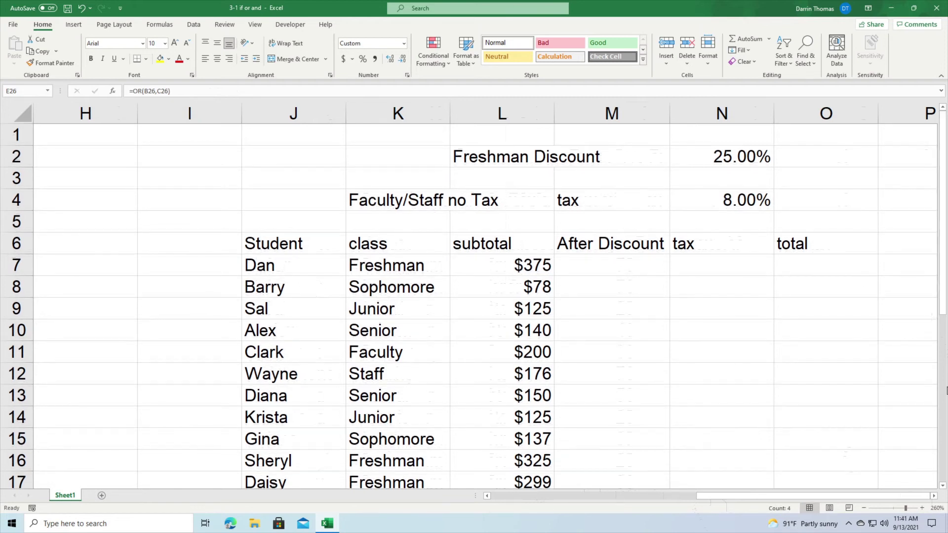
pyautogui.click(943, 487)
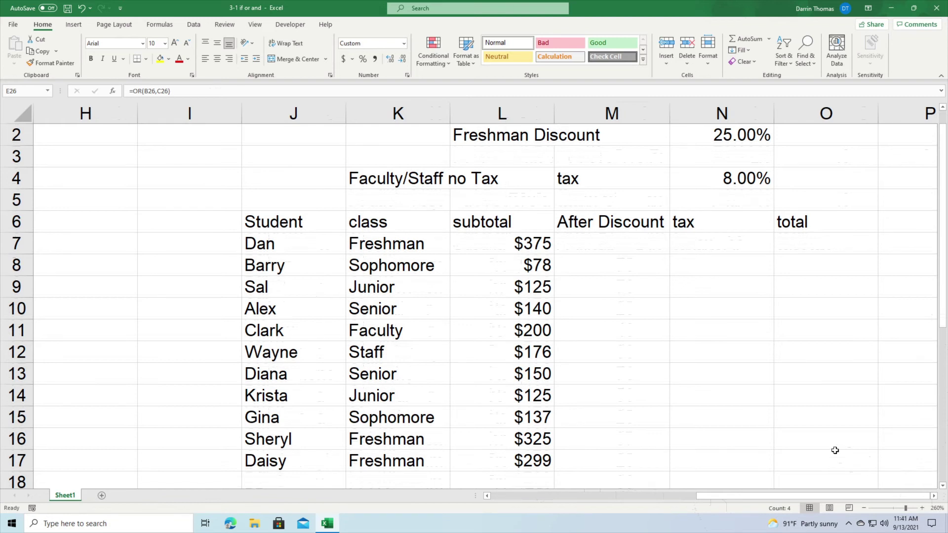
pyautogui.click(733, 142)
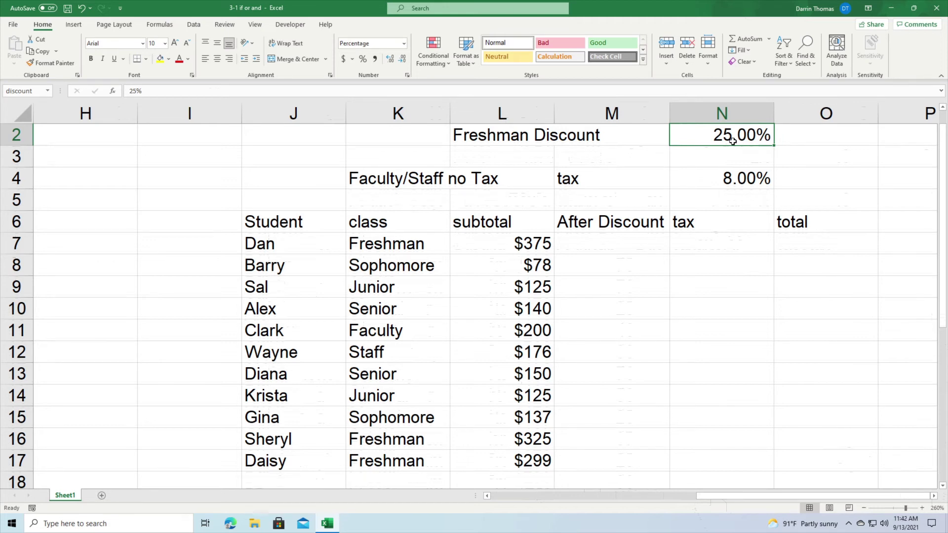
pyautogui.press('Down')
pyautogui.press('Down')
pyautogui.press('Down')
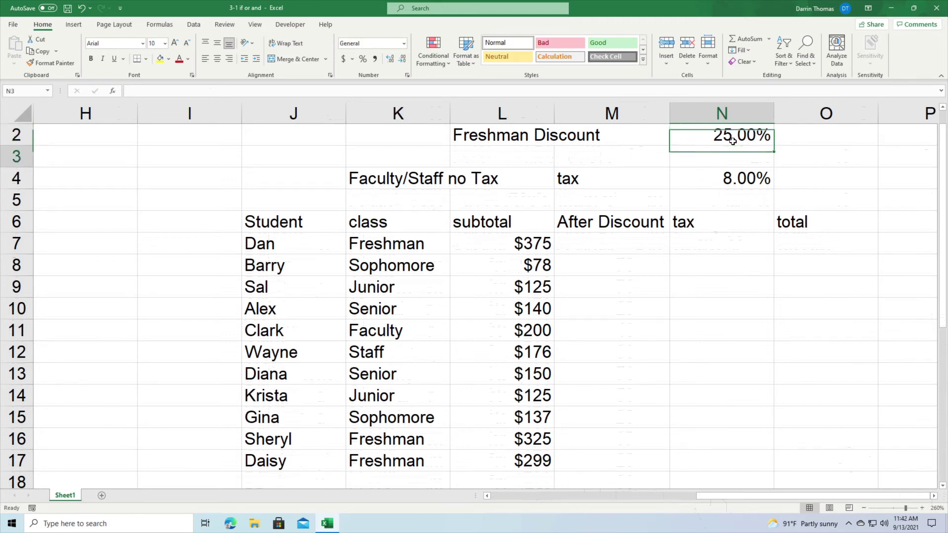
pyautogui.press('Up')
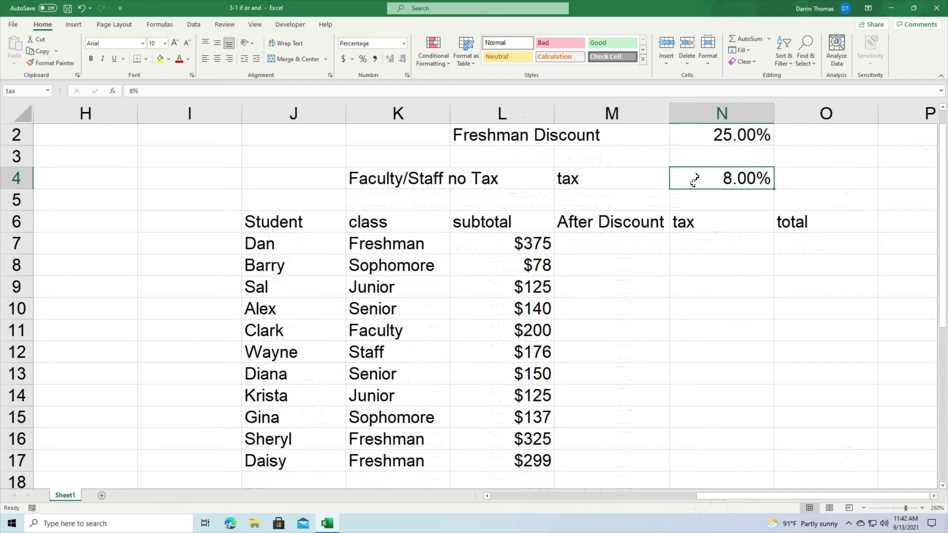
# Enter =IF(K7="Freshman",L7*0.75,L7) in M7, giving $281 on the $375 subtotal
pyautogui.click(600, 246)
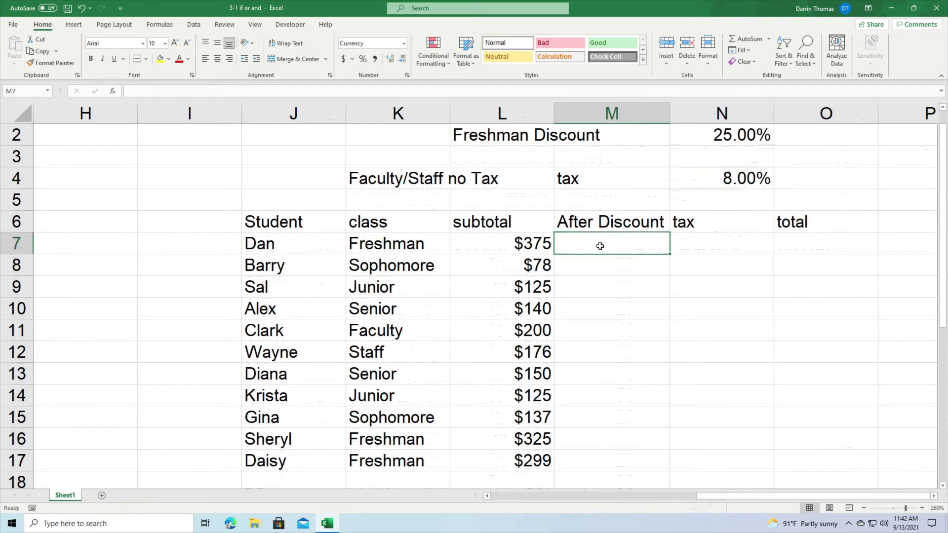
pyautogui.press('Right')
pyautogui.press('Right')
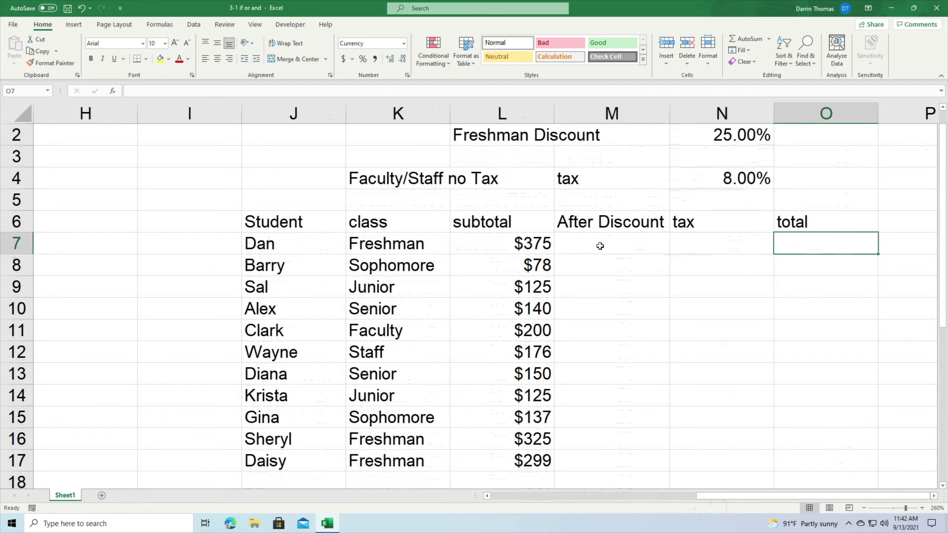
pyautogui.press('Left')
pyautogui.press('Left')
pyautogui.press('Left')
pyautogui.press('Right')
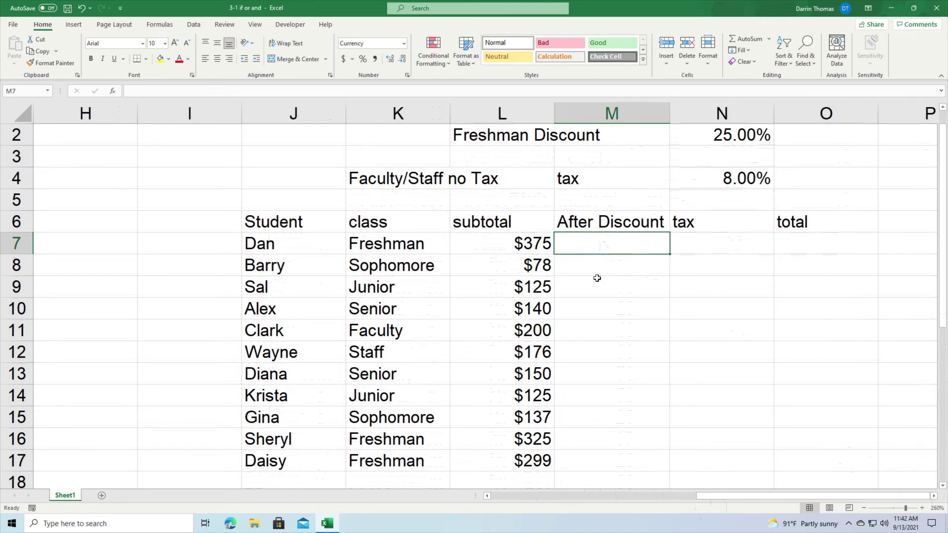
pyautogui.write('=')
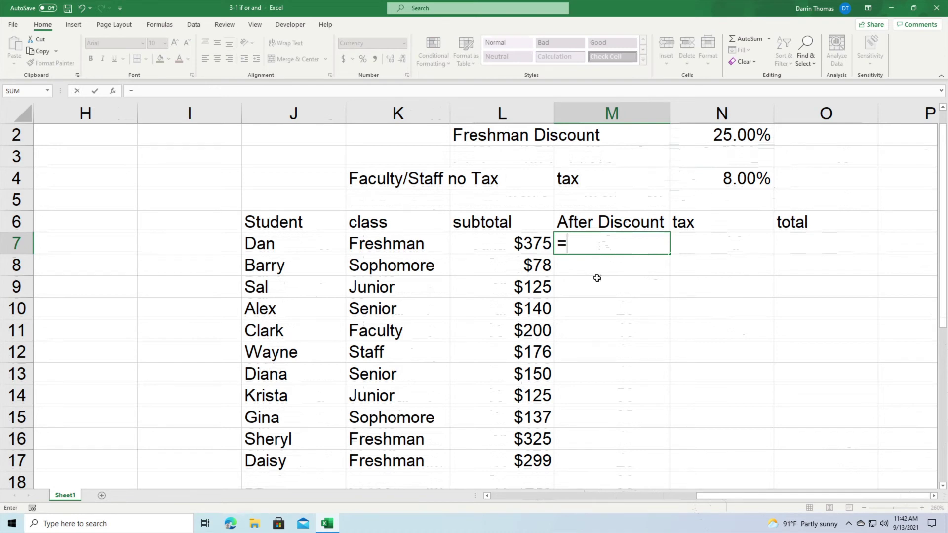
pyautogui.write('if(')
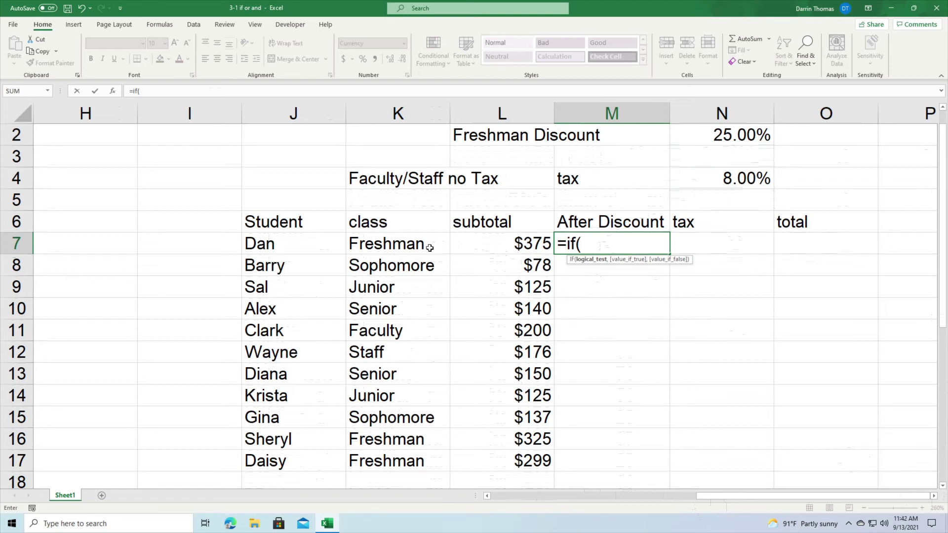
pyautogui.click(400, 243)
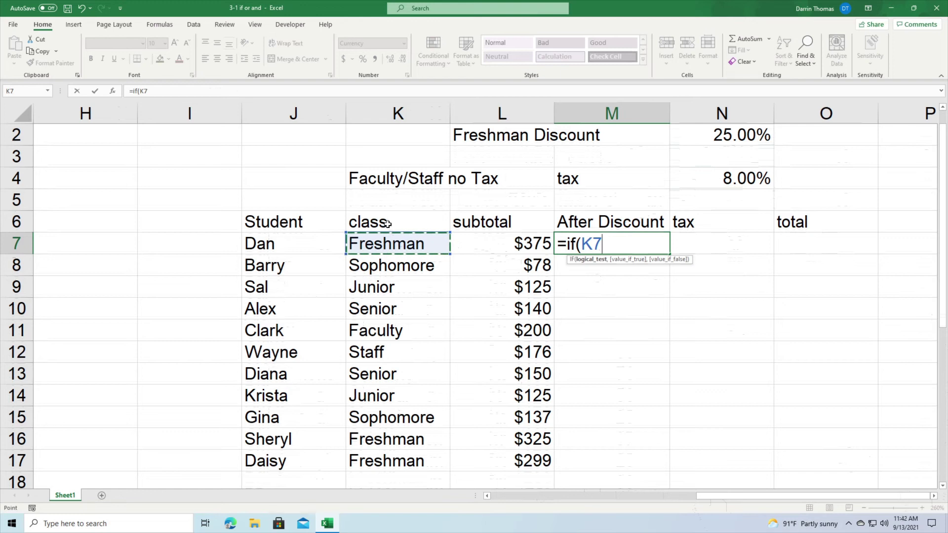
pyautogui.write('=')
pyautogui.write('"F')
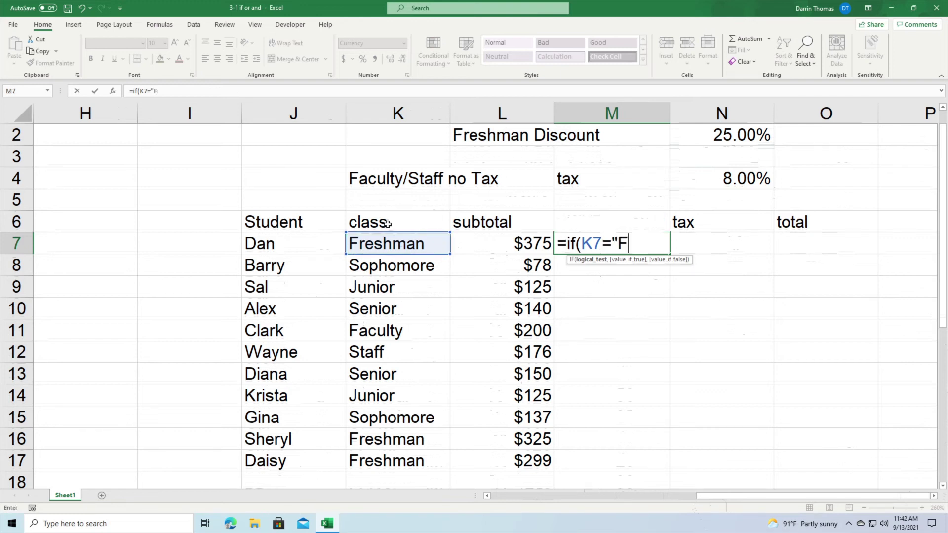
pyautogui.write('reshman')
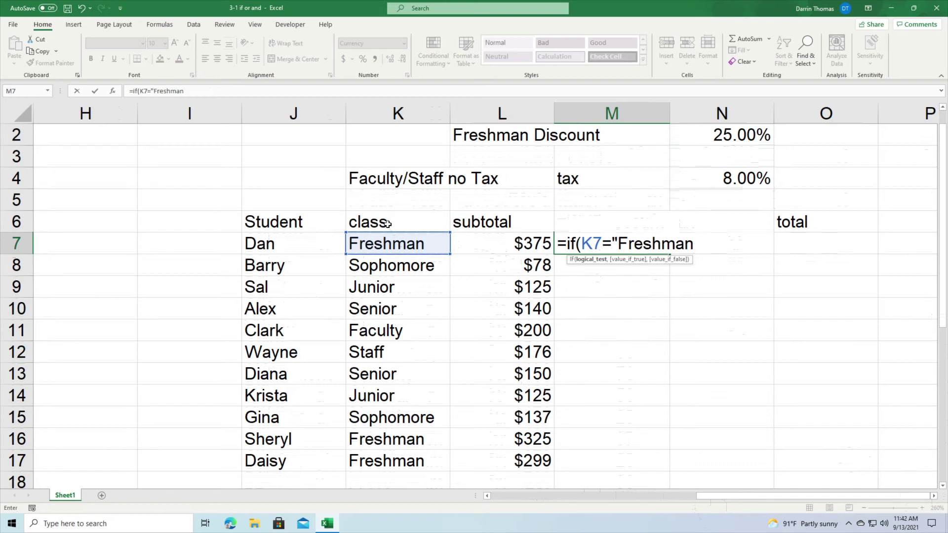
pyautogui.write('",')
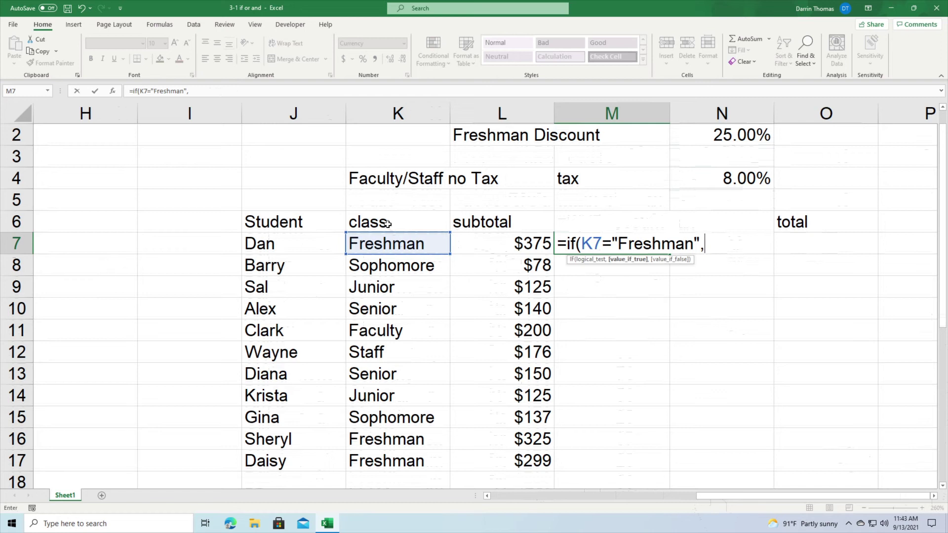
pyautogui.click(512, 242)
pyautogui.write('*')
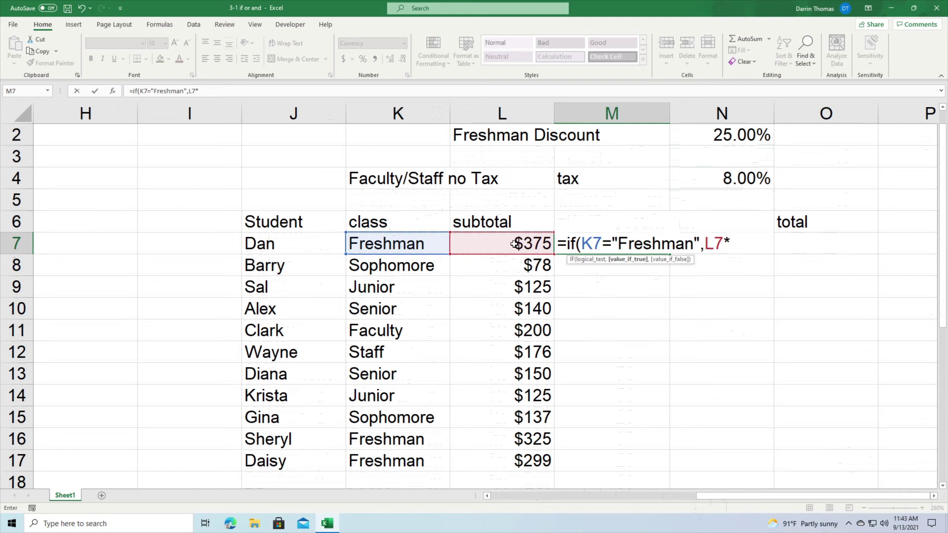
pyautogui.write('0.75,')
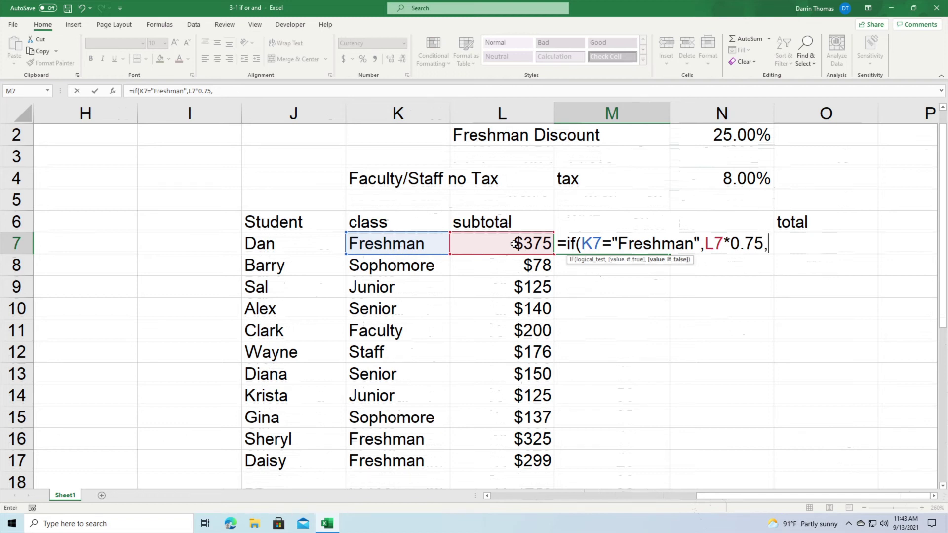
pyautogui.write('L')
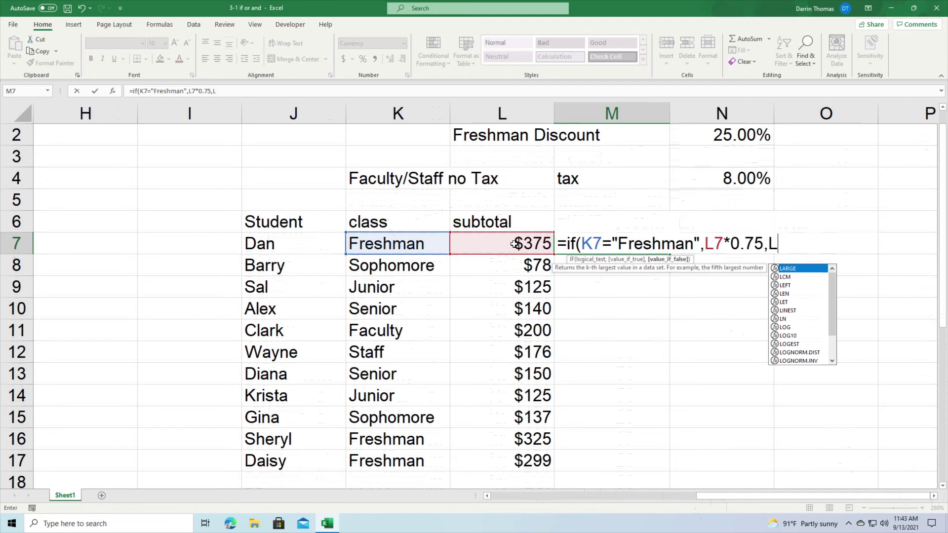
pyautogui.write('7')
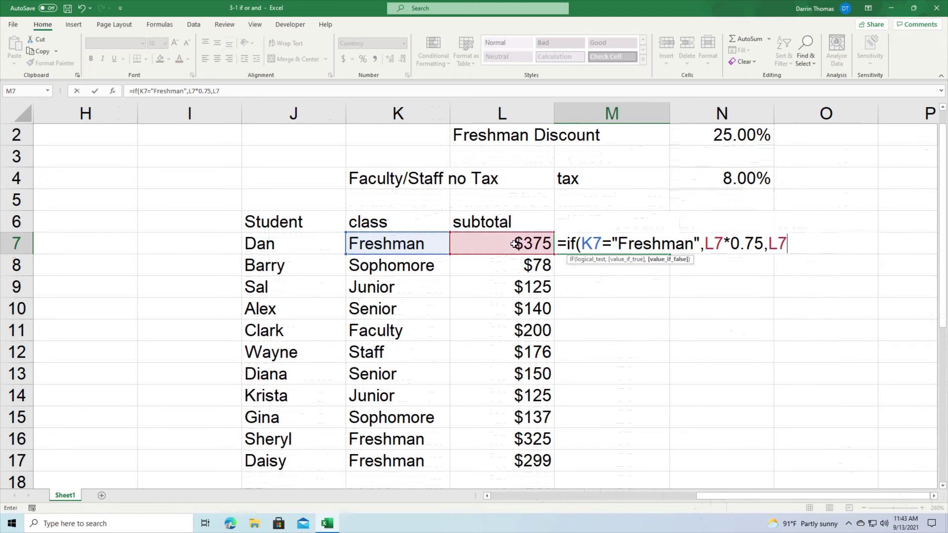
pyautogui.write(')')
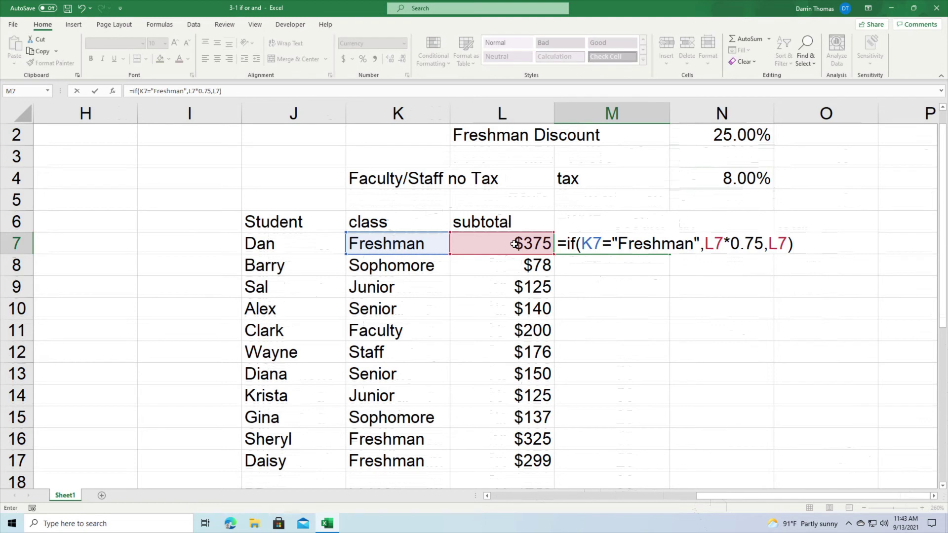
pyautogui.press('Return')
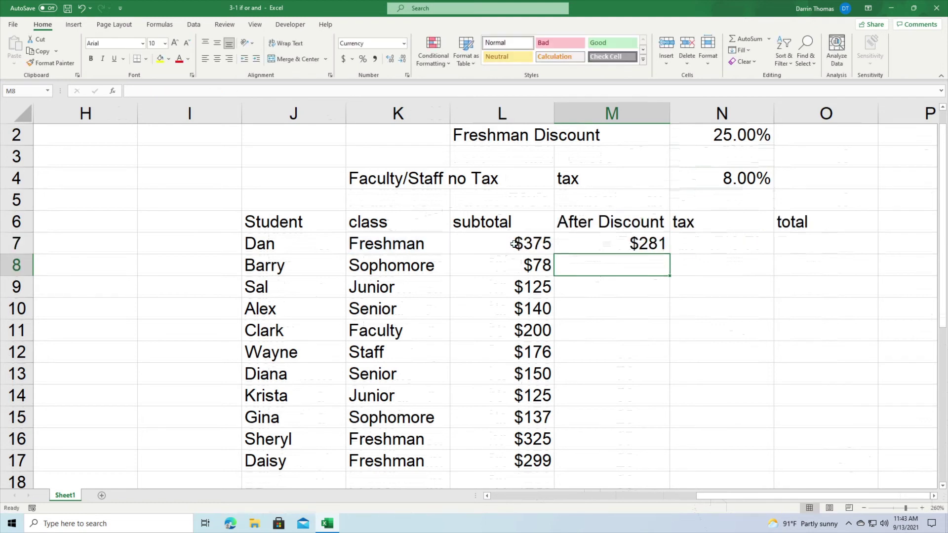
pyautogui.press('Up')
pyautogui.press('Left')
pyautogui.press('Left')
pyautogui.press('Right')
pyautogui.press('Right')
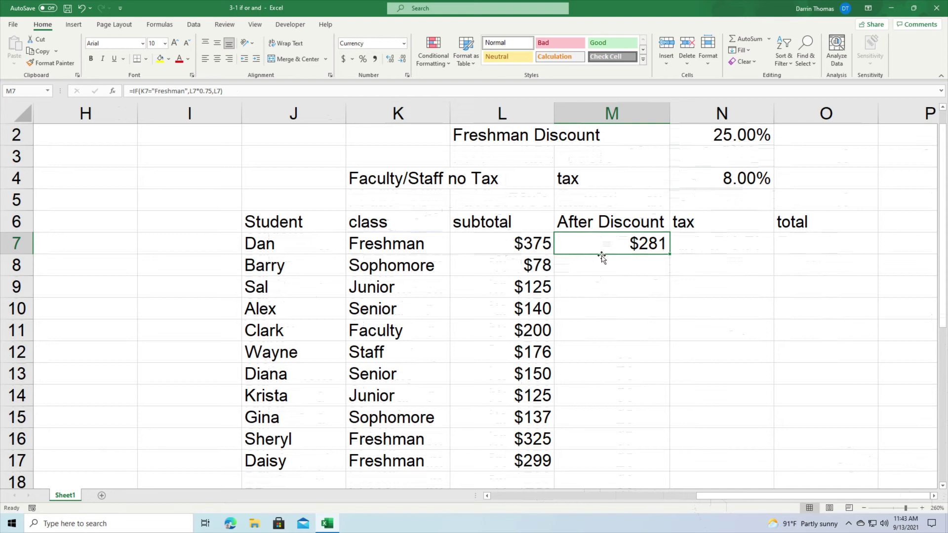
# Copy the M7 discount formula down to M17, with Freshman rows showing $244 and $224
pyautogui.doubleClick(671, 254)
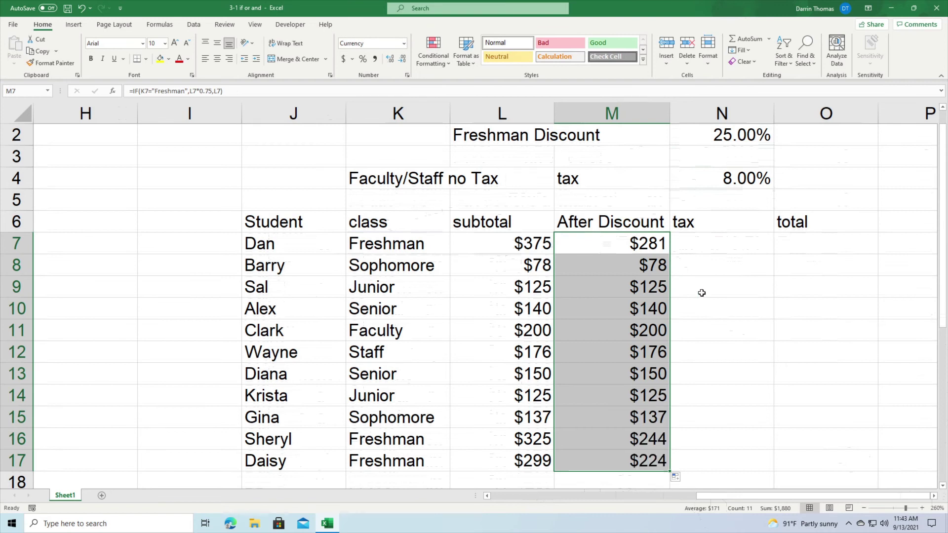
pyautogui.press('Down')
pyautogui.press('Down')
pyautogui.press('Down')
pyautogui.press('Down')
pyautogui.press('Down')
pyautogui.press('Down')
pyautogui.press('Down')
pyautogui.press('Down')
pyautogui.press('Down')
pyautogui.press('Down')
pyautogui.press('Down')
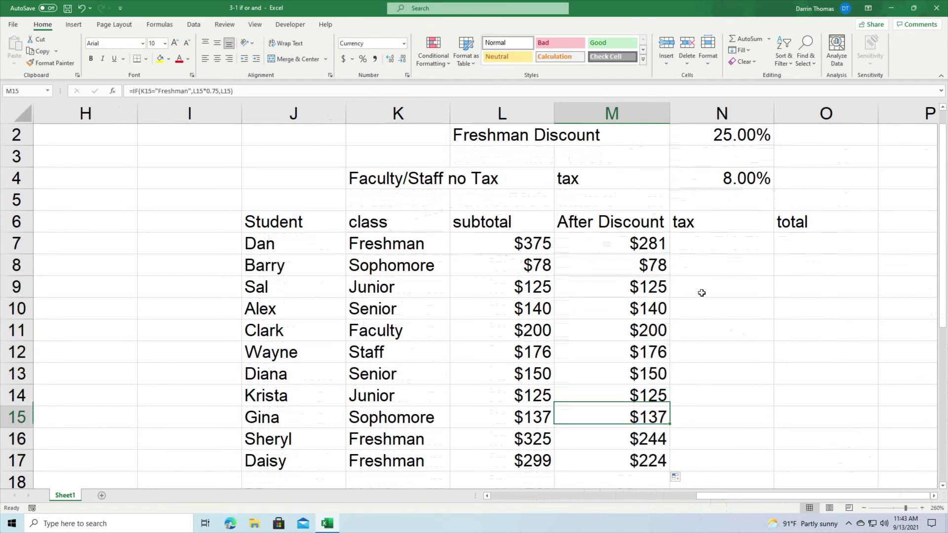
pyautogui.press('Up')
pyautogui.press('Up')
pyautogui.press('Left')
pyautogui.press('Left')
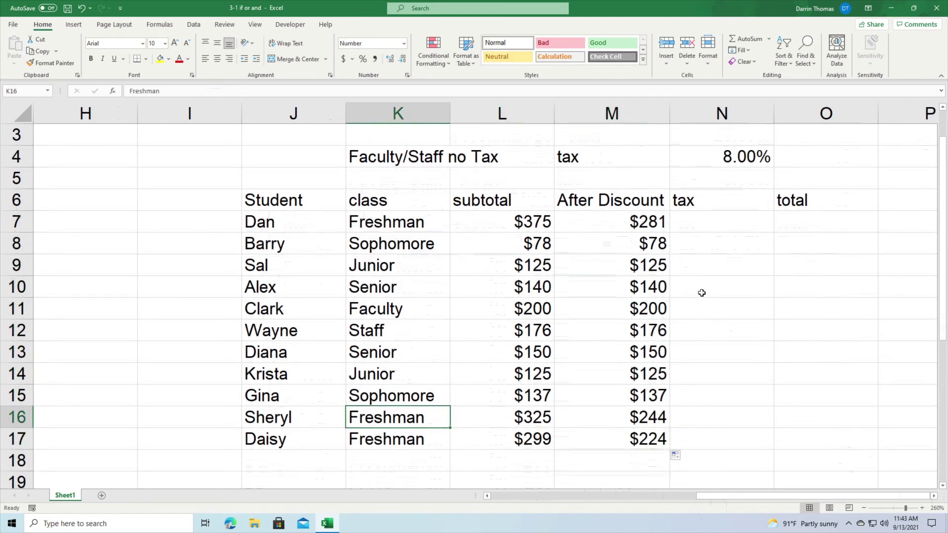
pyautogui.press('Up')
pyautogui.press('Up')
pyautogui.press('Right')
pyautogui.press('Right')
pyautogui.press('Right')
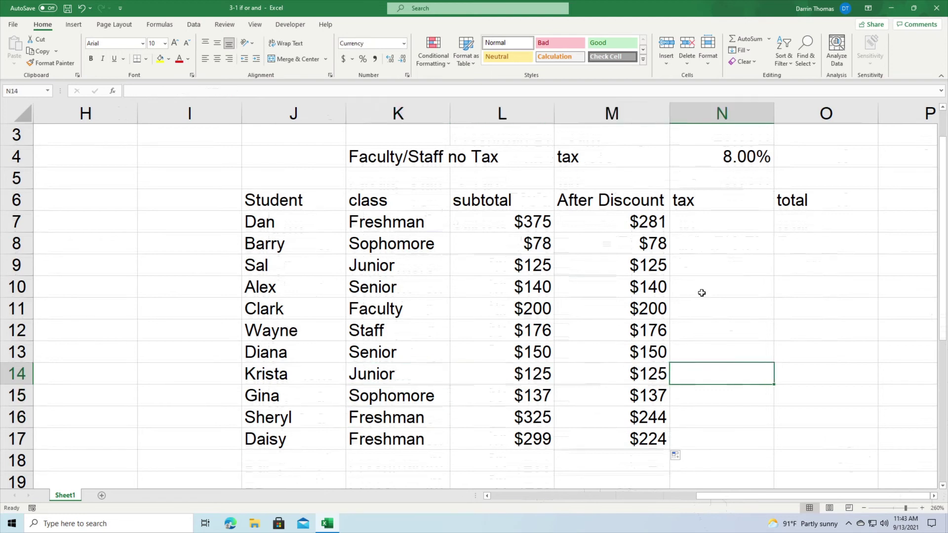
pyautogui.press('Up')
pyautogui.press('Down')
pyautogui.press('Down')
pyautogui.press('Down')
pyautogui.press('Left')
pyautogui.press('Up')
pyautogui.press('Up')
pyautogui.press('Up')
pyautogui.press('Up')
pyautogui.press('Up')
pyautogui.press('Up')
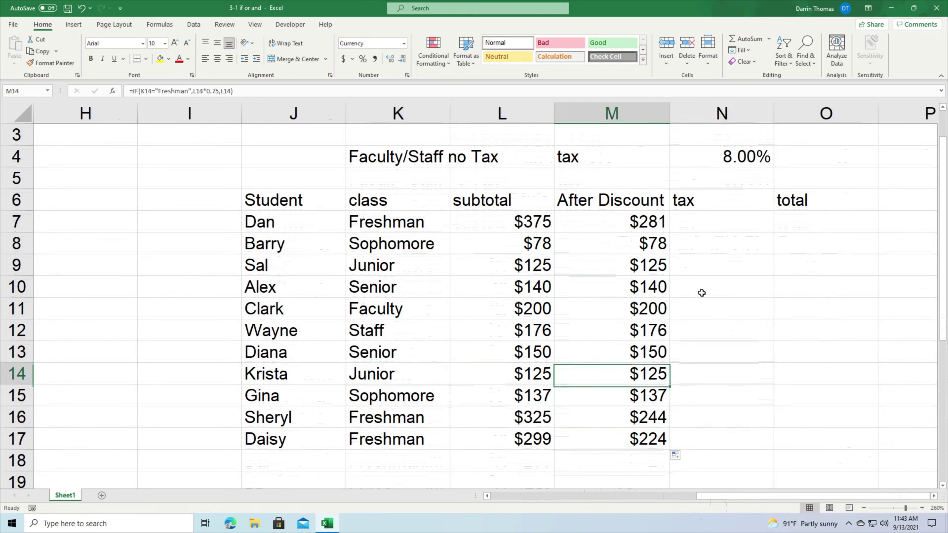
pyautogui.press('Up')
pyautogui.press('Up')
pyautogui.press('Up')
pyautogui.press('Up')
pyautogui.press('Up')
pyautogui.press('Up')
pyautogui.press('Up')
pyautogui.press('Up')
pyautogui.press('Up')
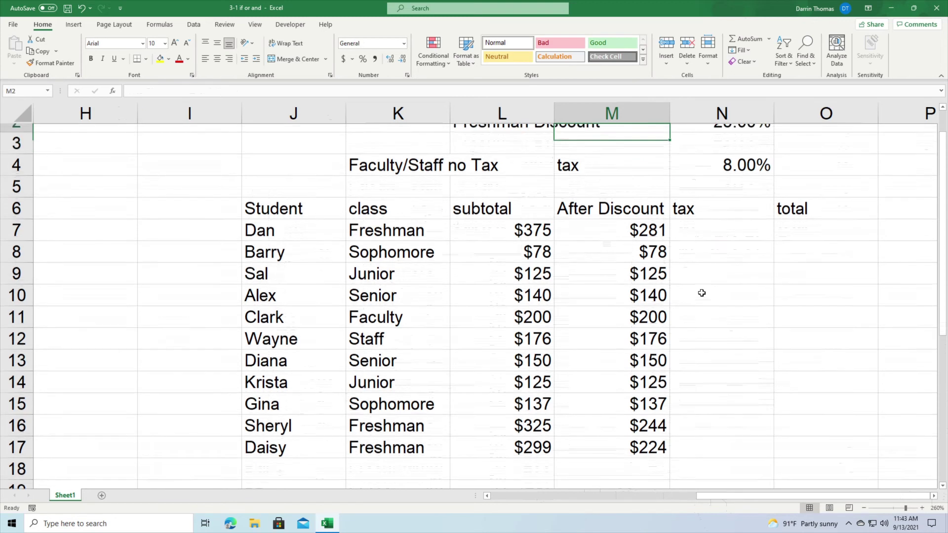
pyautogui.press('Down')
pyautogui.press('Down')
pyautogui.press('Down')
pyautogui.press('Down')
pyautogui.press('Down')
pyautogui.press('Down')
pyautogui.press('Down')
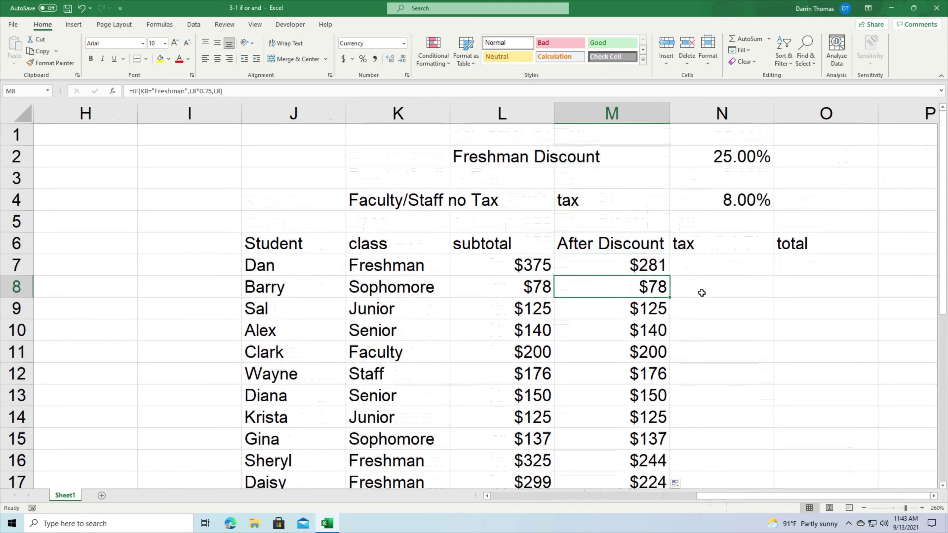
pyautogui.press('Right')
pyautogui.press('Up')
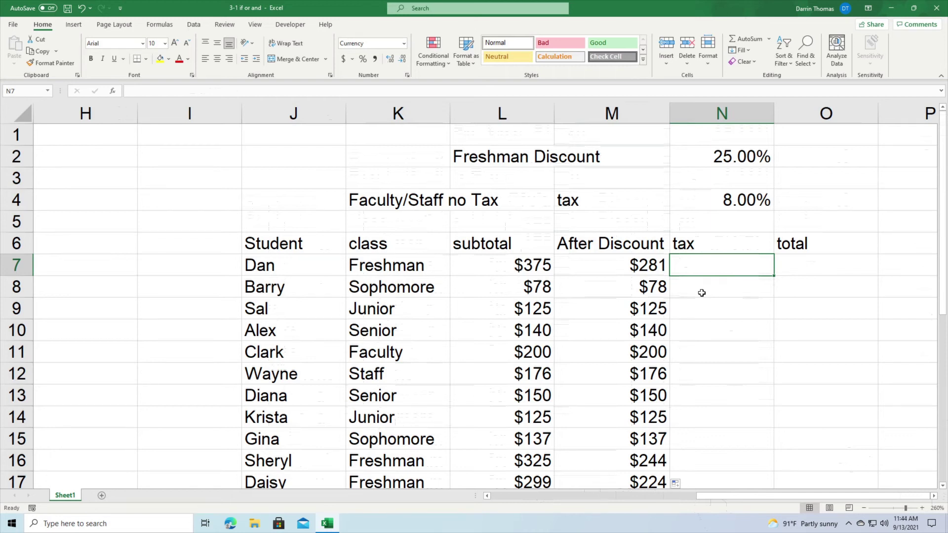
# Enter =IF(OR(K7="Faculty",K7="Staff"),0,M7*0.08) in N7, returning $22.50
pyautogui.write('=')
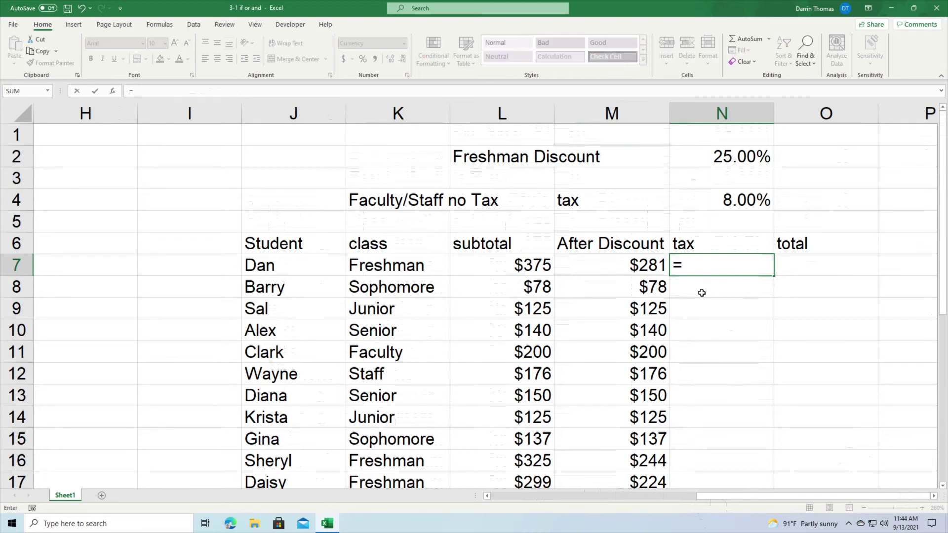
pyautogui.write('if(')
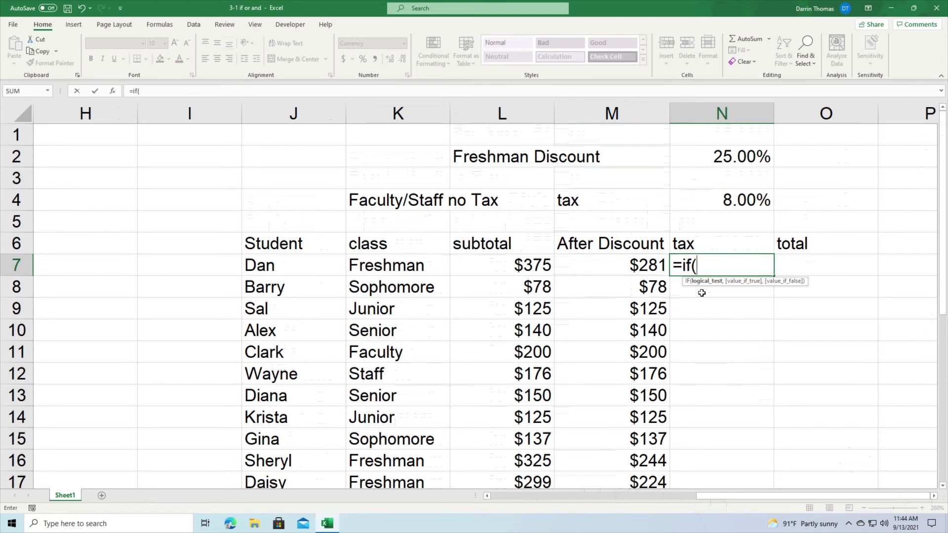
pyautogui.write('or')
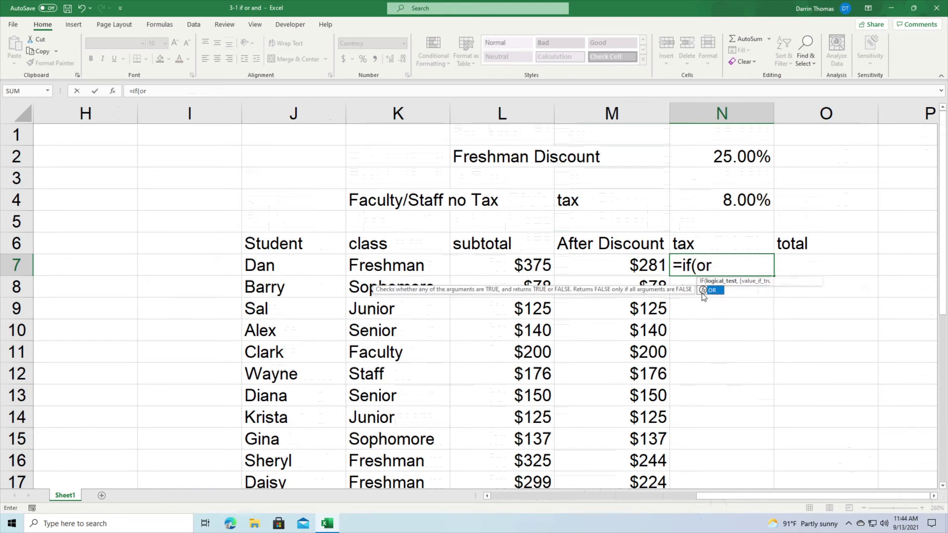
pyautogui.write('(')
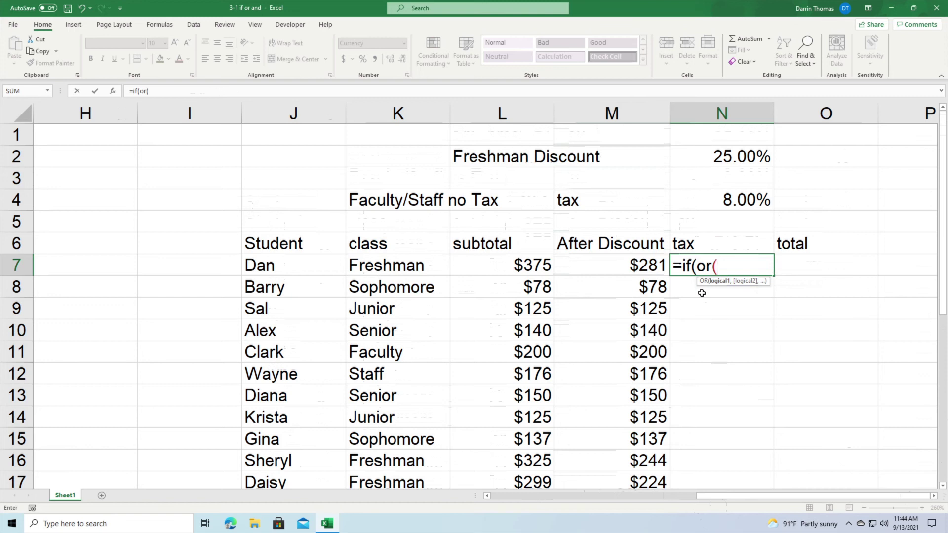
pyautogui.write('K7')
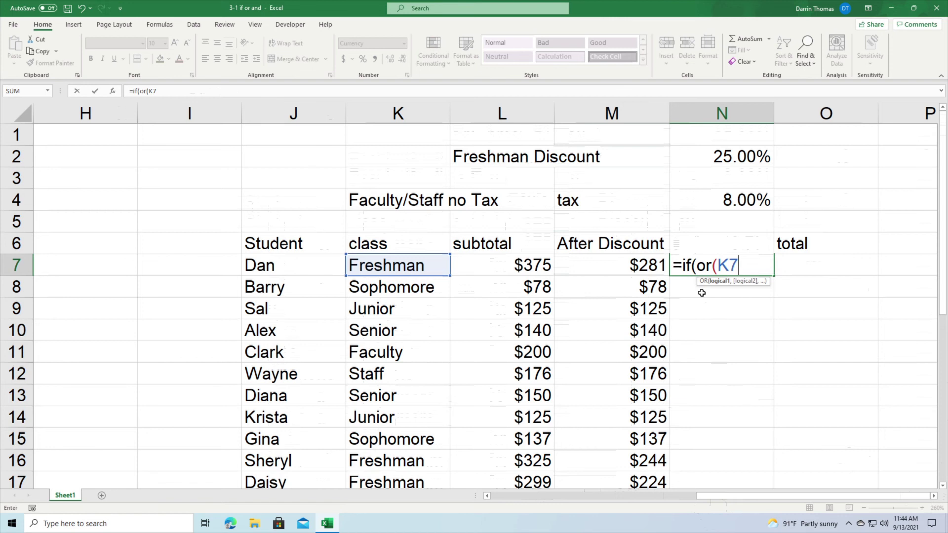
pyautogui.write('="Faculty')
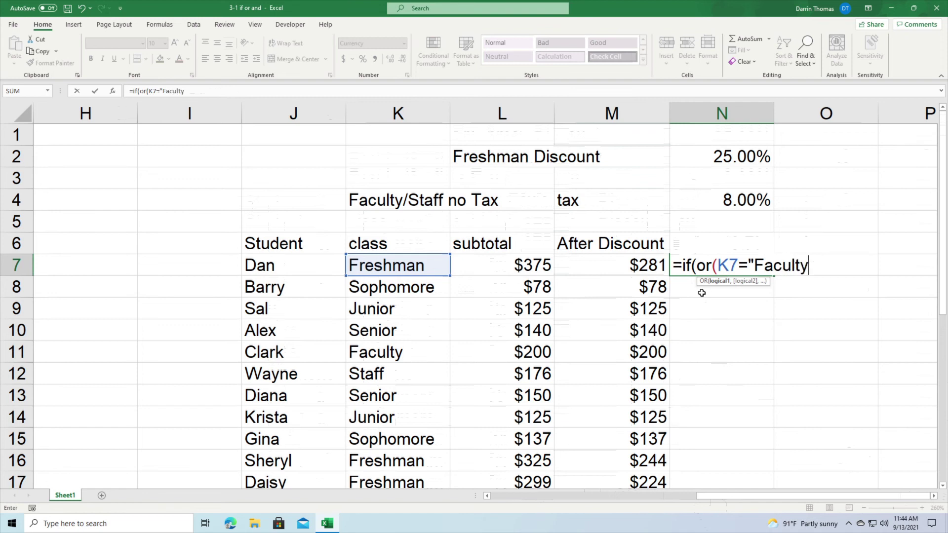
pyautogui.write('",K')
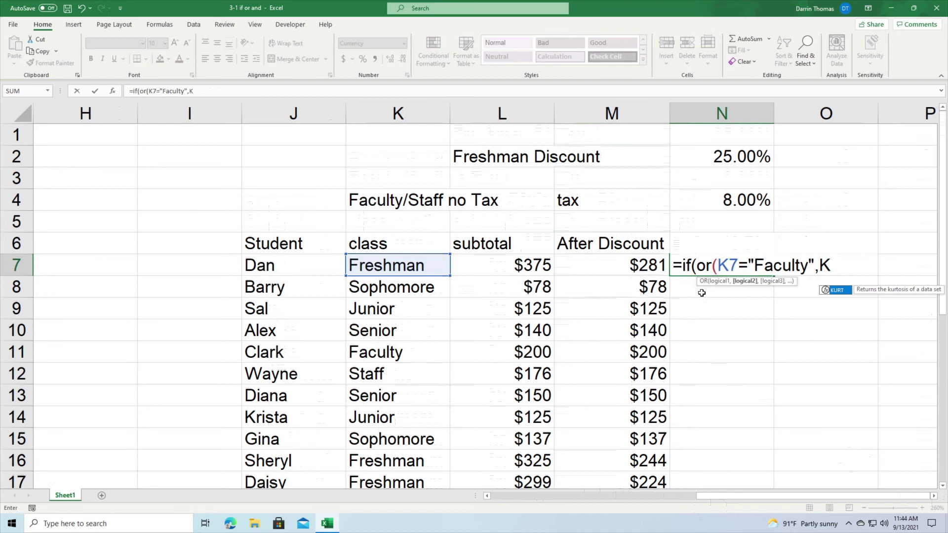
pyautogui.write('7=')
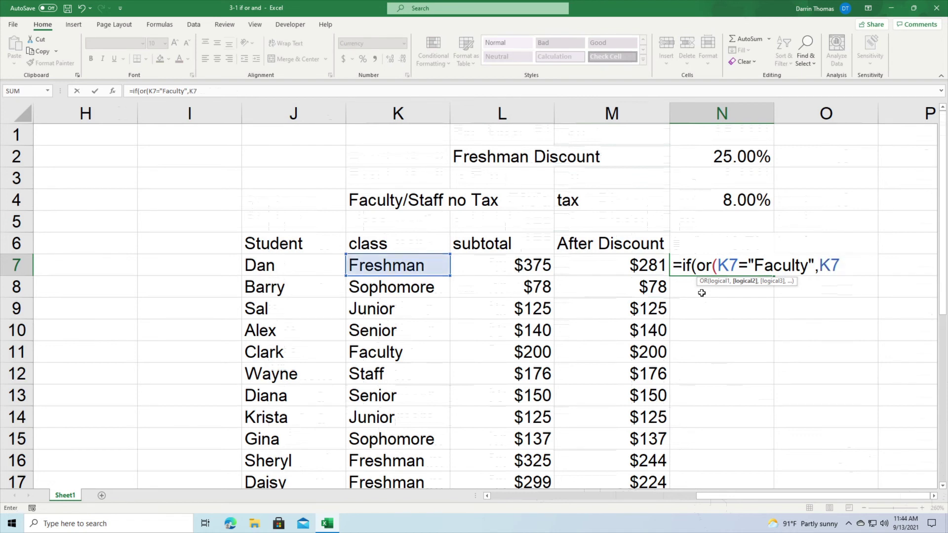
pyautogui.write('"Staff')
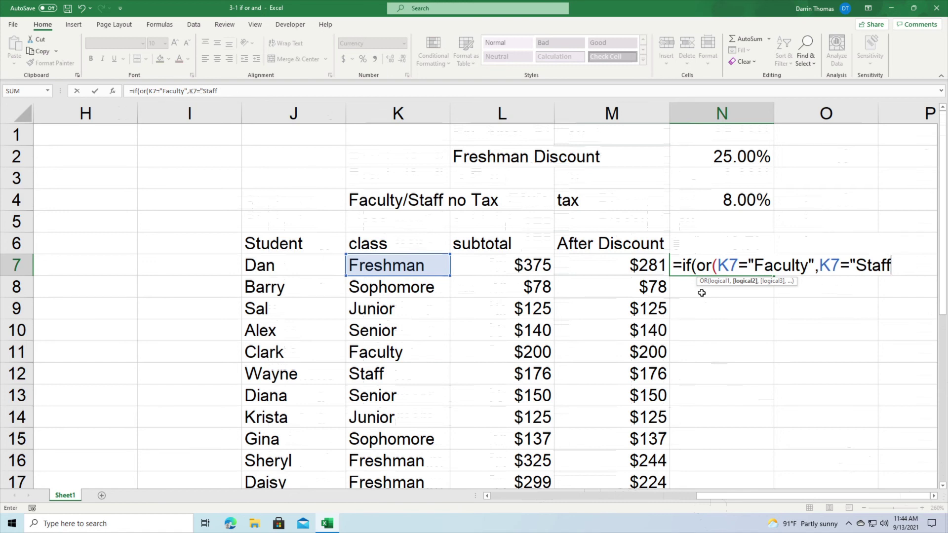
pyautogui.write('")')
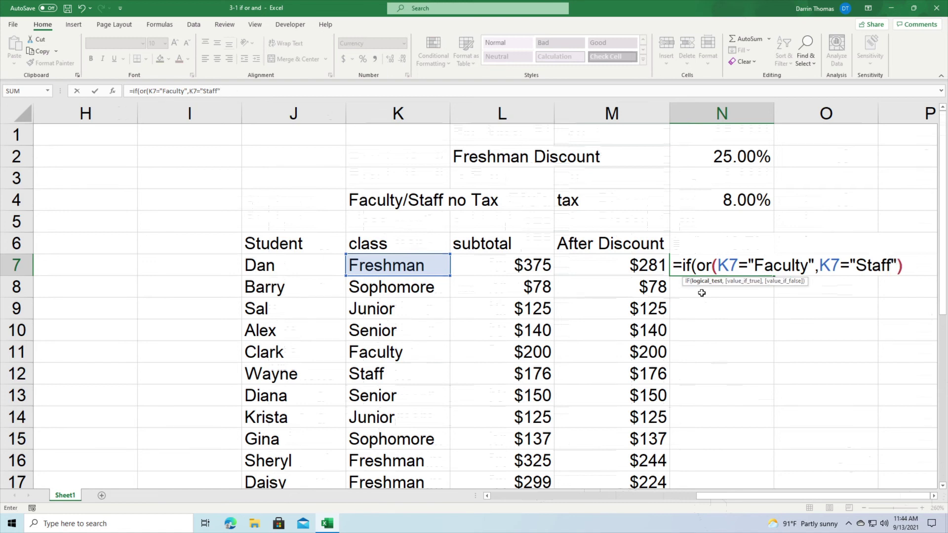
pyautogui.write(',0')
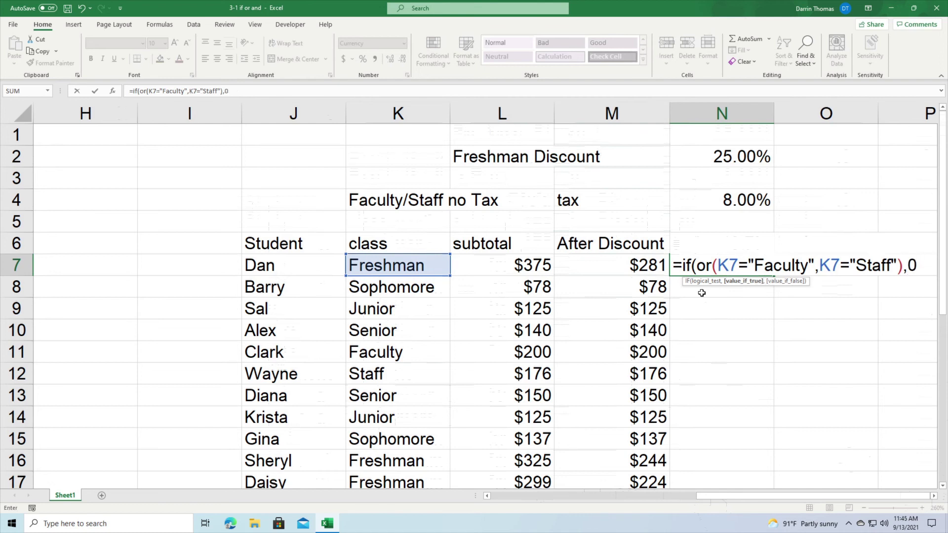
pyautogui.write(',')
pyautogui.write('M7')
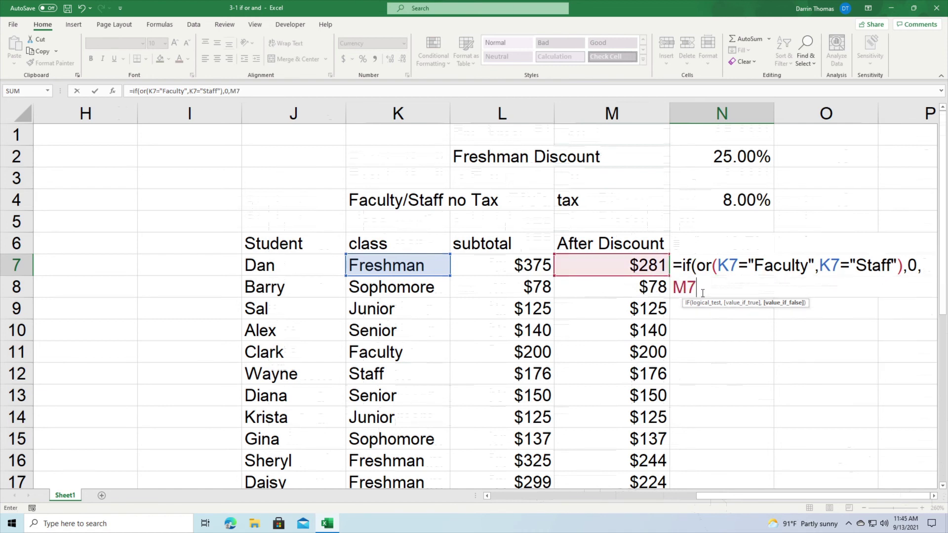
pyautogui.write('*0')
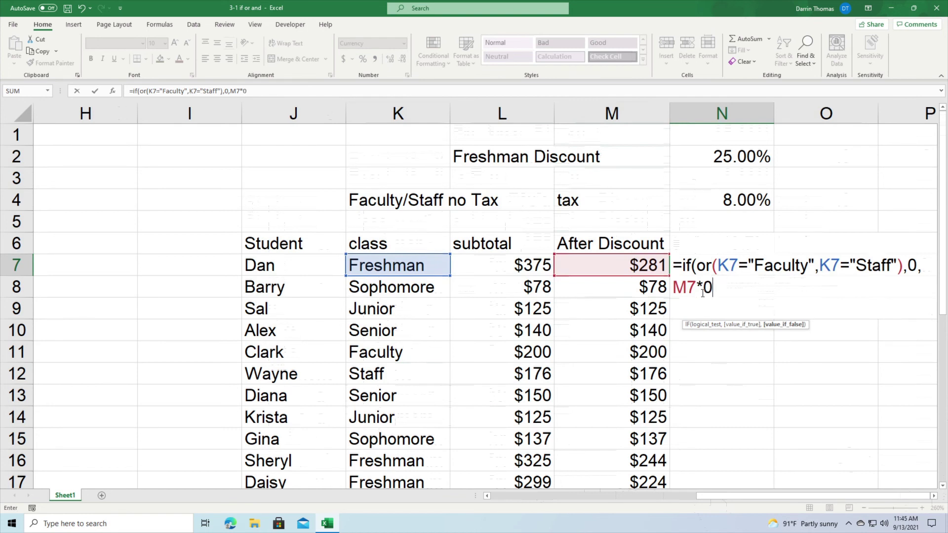
pyautogui.write('.08)')
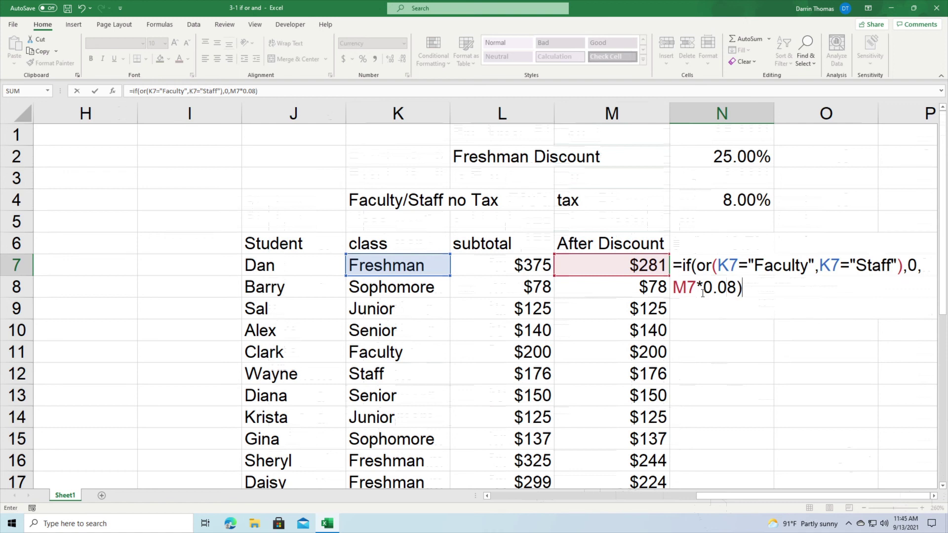
pyautogui.press('Return')
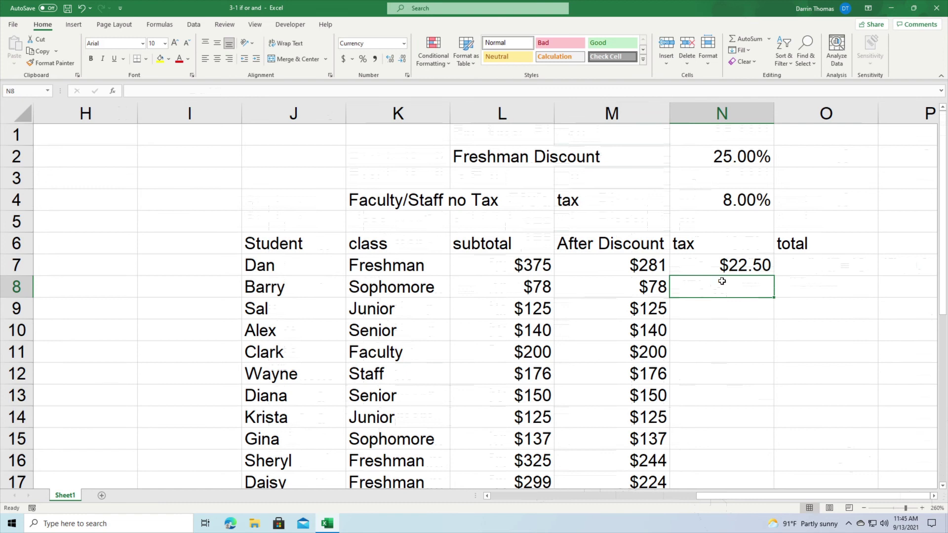
# Review the first student's row, then fill the N7 tax formula down to N17
pyautogui.click(725, 262)
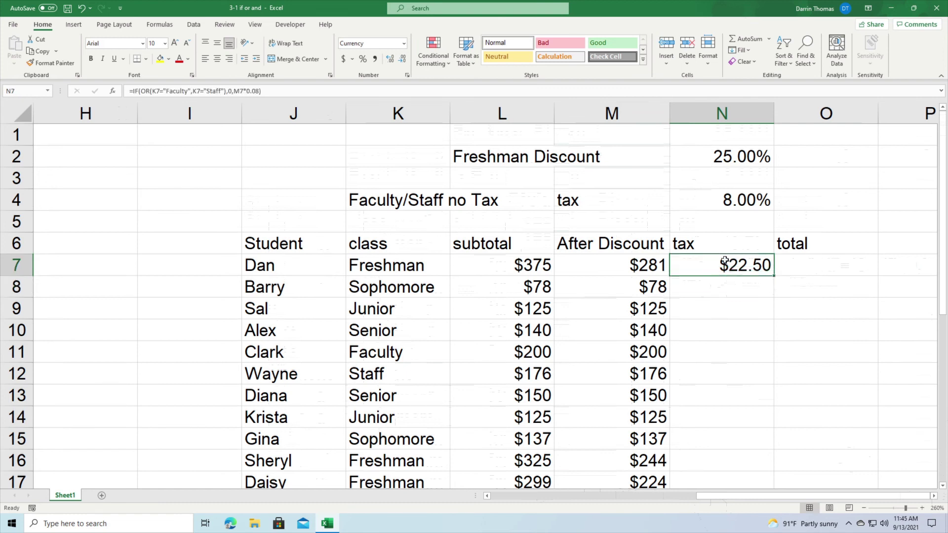
pyautogui.press('Left')
pyautogui.press('Left')
pyautogui.press('Left')
pyautogui.press('Left')
pyautogui.press('Left')
pyautogui.press('Right')
pyautogui.press('Right')
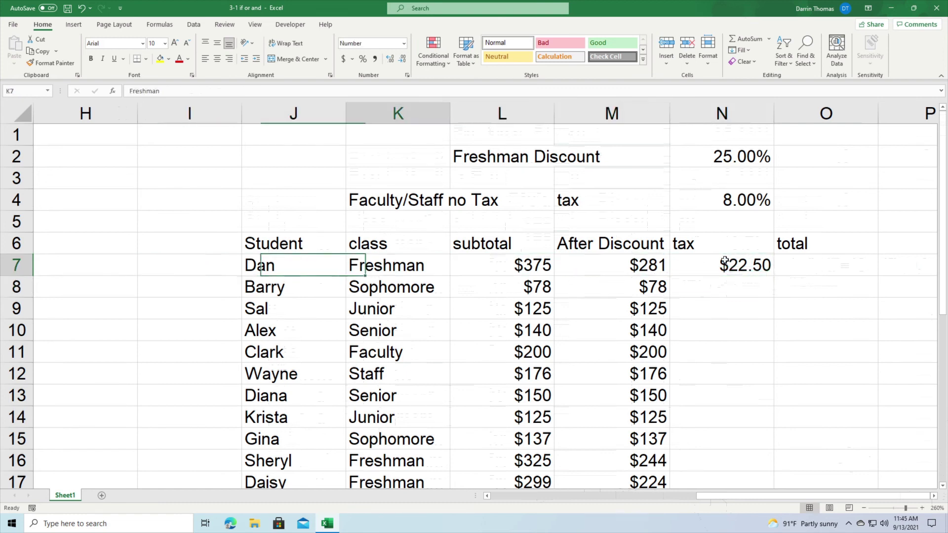
pyautogui.press('Right')
pyautogui.press('Right')
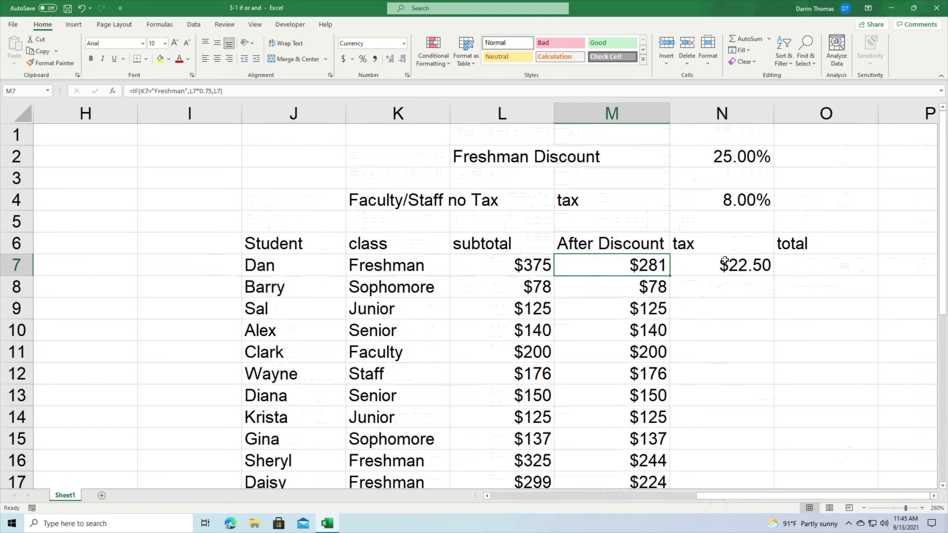
pyautogui.press('Right')
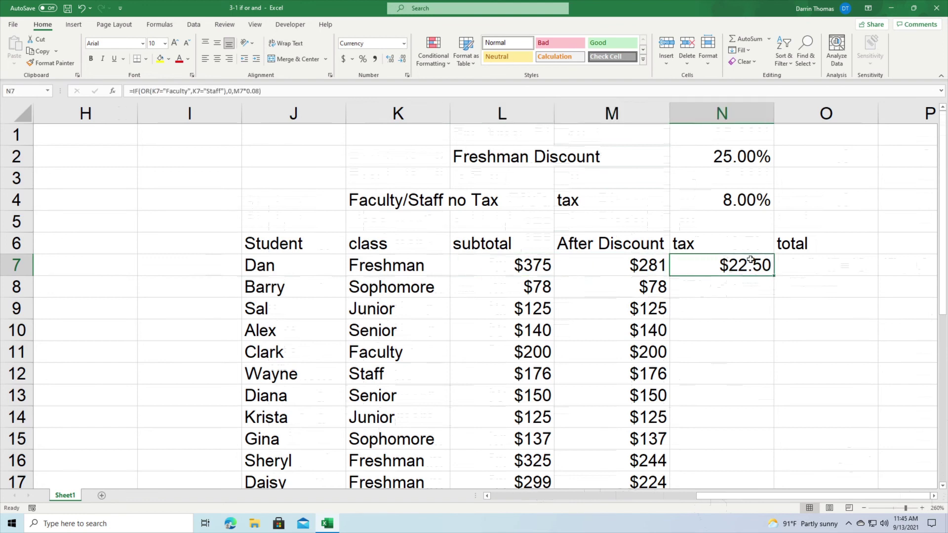
pyautogui.doubleClick(773, 278)
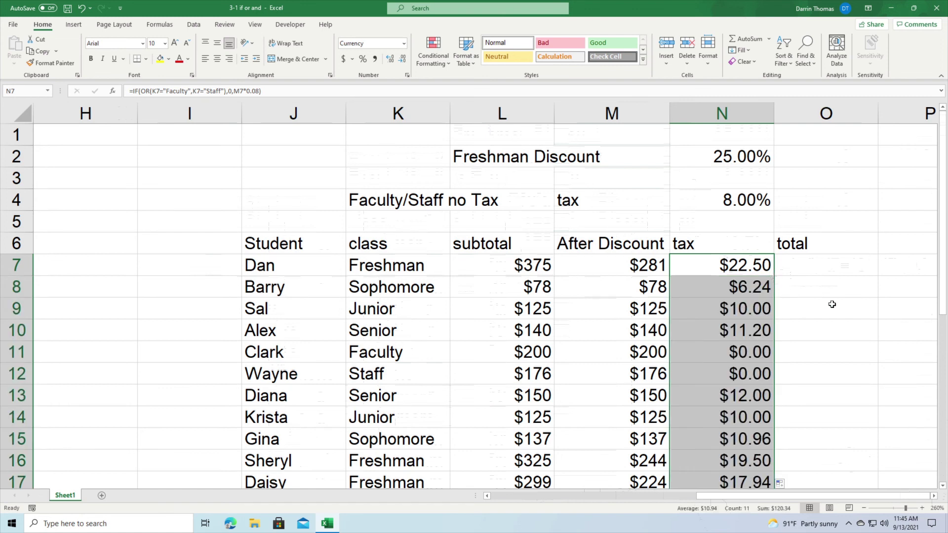
# Select the Faculty and Staff rows to confirm their tax shows $0.00
pyautogui.click(731, 359)
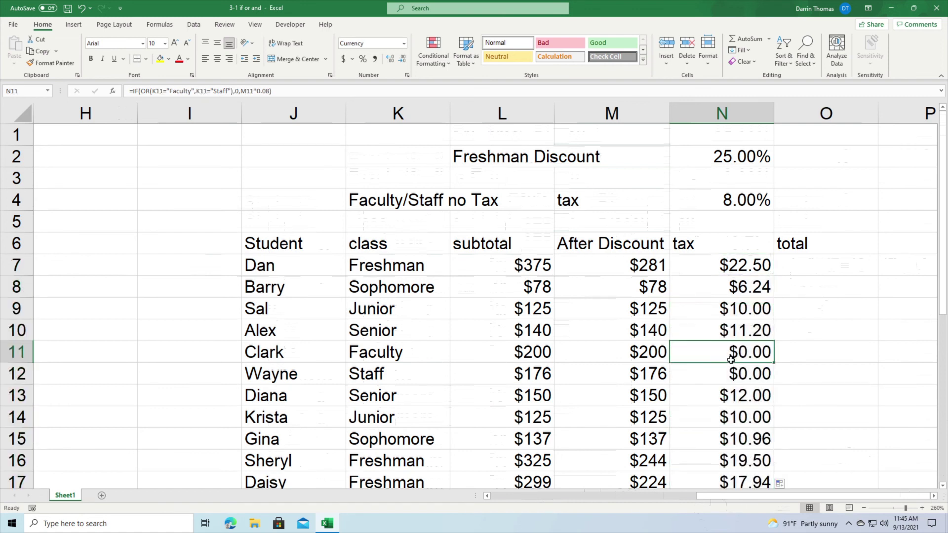
pyautogui.press('Left')
pyautogui.press('Left')
pyautogui.press('Left')
pyautogui.press('Left')
pyautogui.press('Left')
pyautogui.press('Right')
pyautogui.hotkey('shift', 'Down')
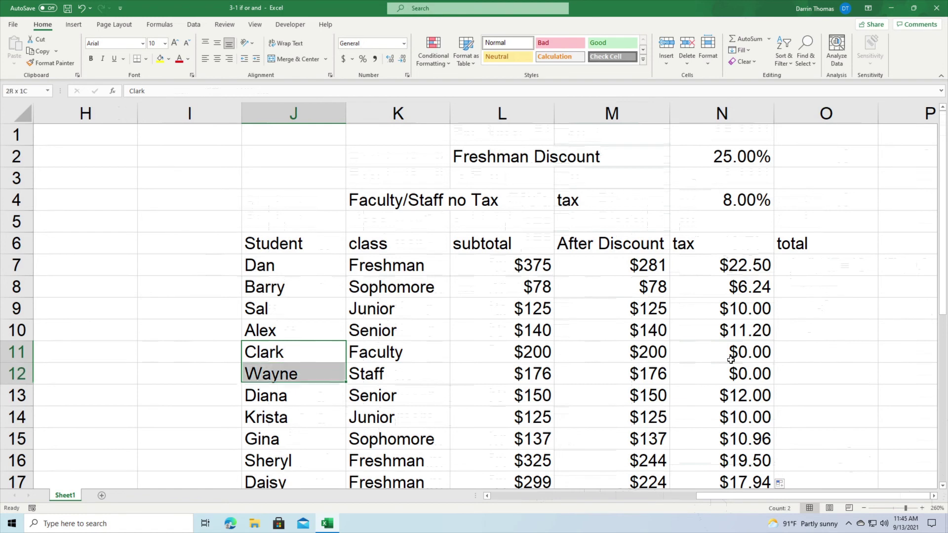
pyautogui.hotkey('shift', 'Right')
pyautogui.hotkey('shift', 'Right')
pyautogui.hotkey('shift', 'Right')
pyautogui.hotkey('shift', 'Right')
pyautogui.hotkey('shift', 'Right')
pyautogui.hotkey('shift', 'Left')
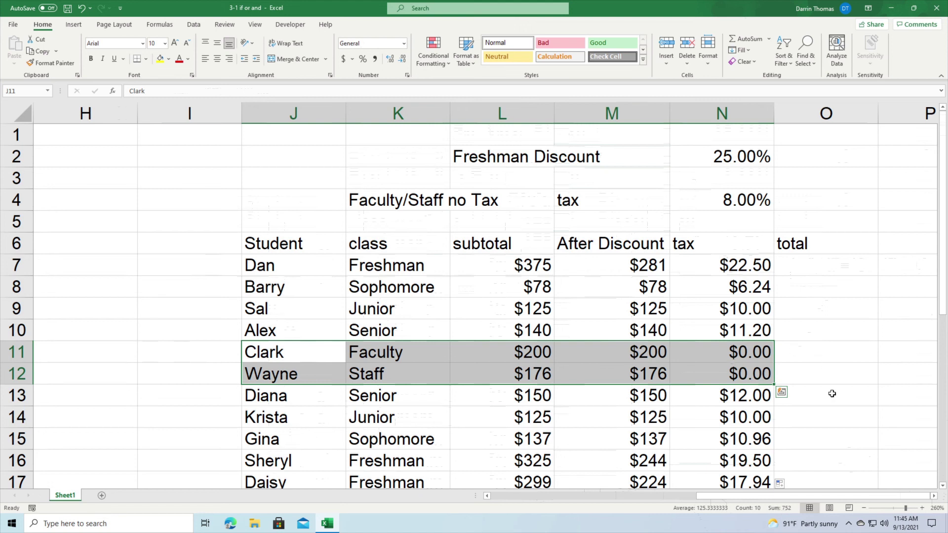
pyautogui.click(829, 267)
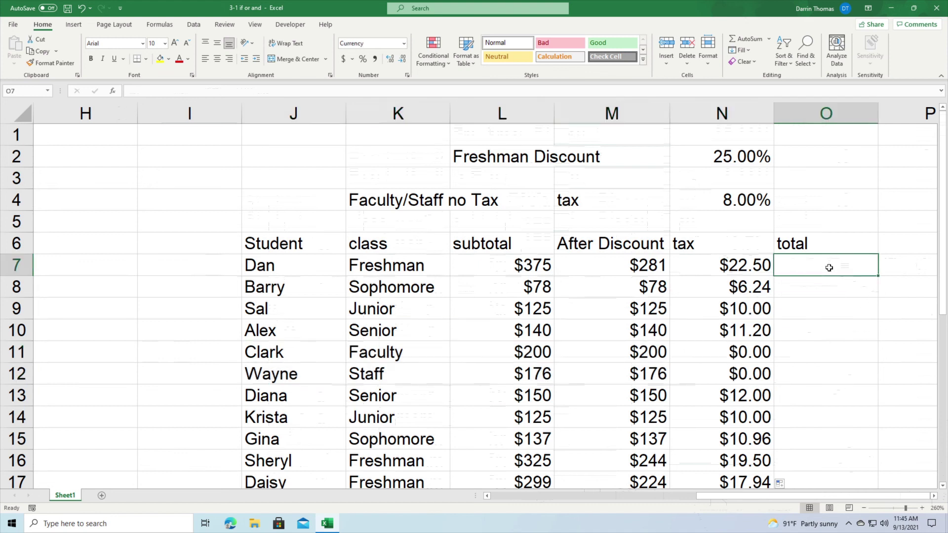
# Enter =M7+N7 in O7 and fill it down to O17, giving $303.75 for the first student
pyautogui.write('=')
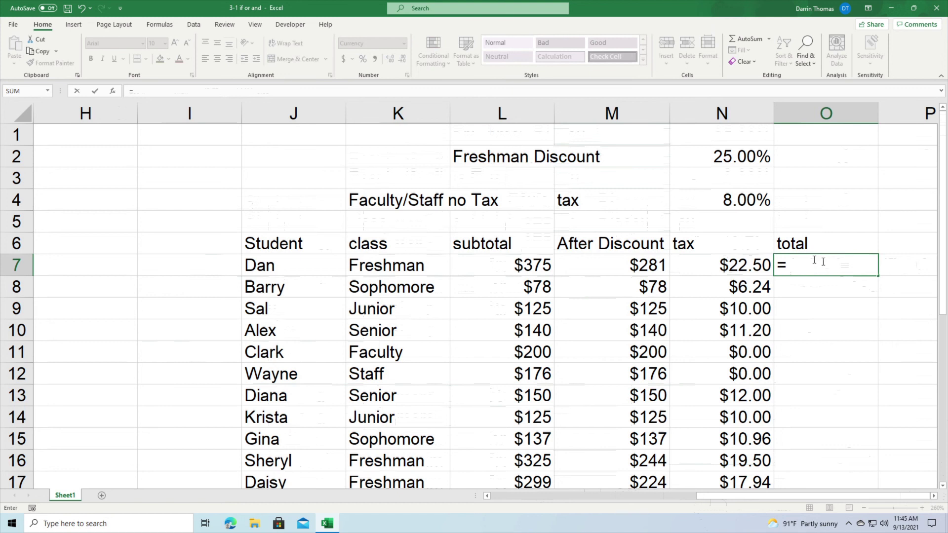
pyautogui.click(645, 267)
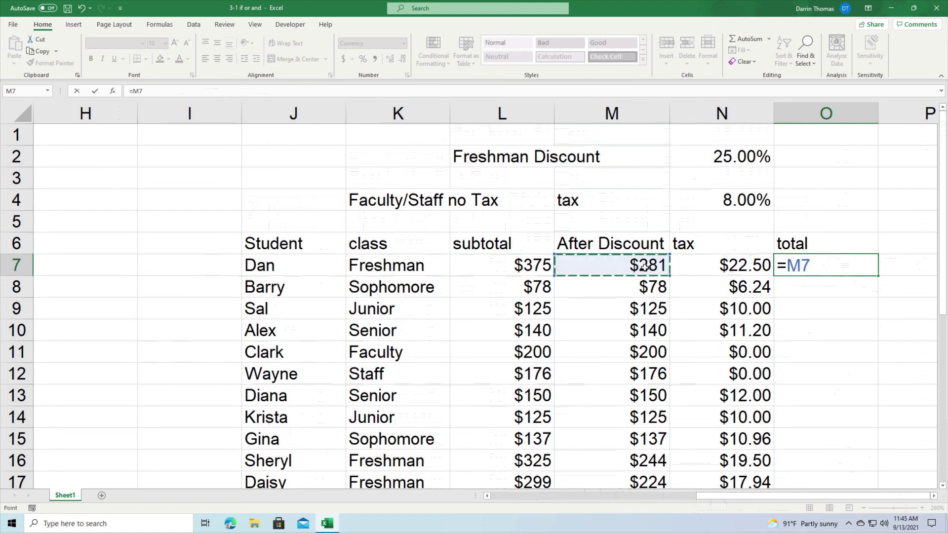
pyautogui.write('+')
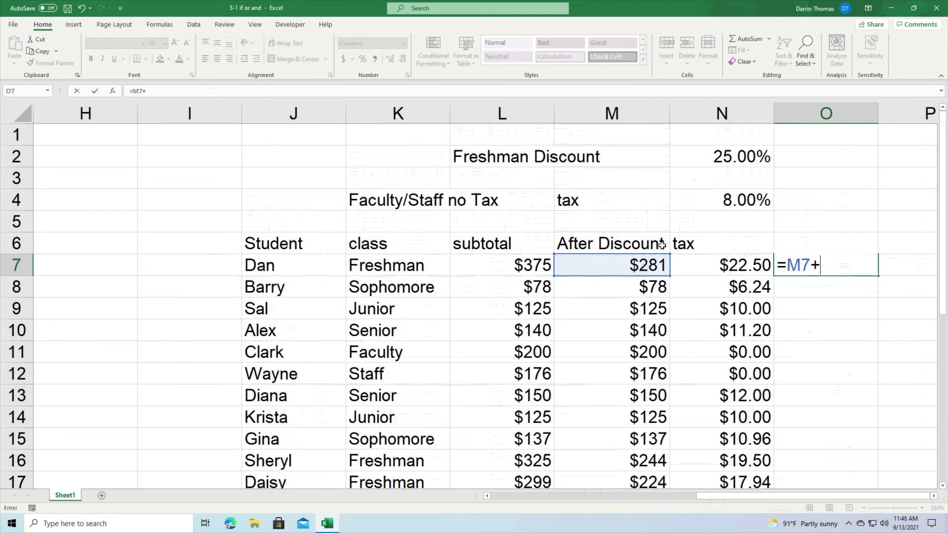
pyautogui.click(716, 269)
pyautogui.press('Return')
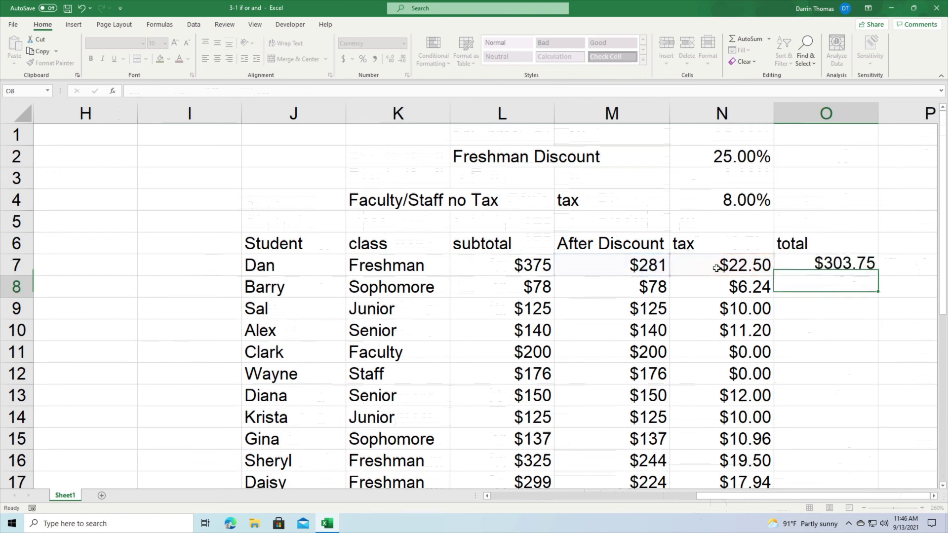
pyautogui.click(831, 267)
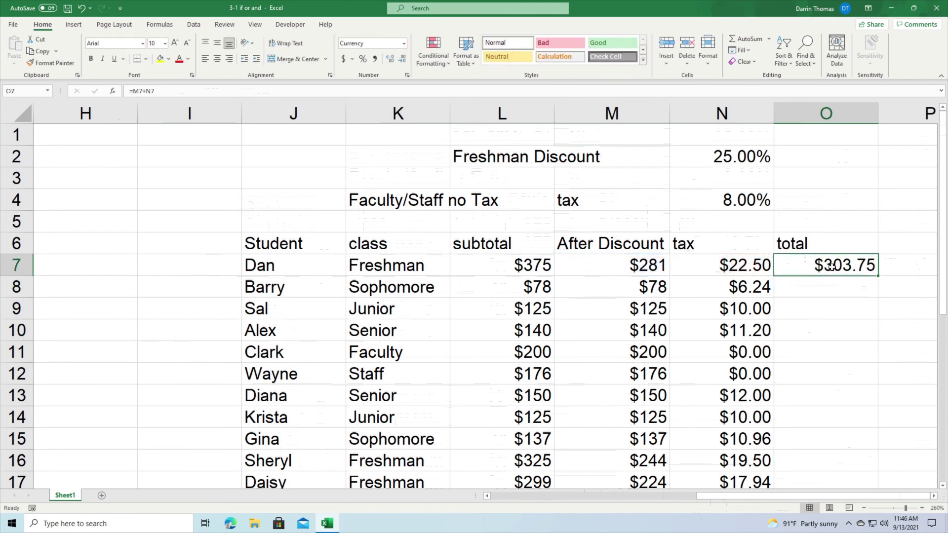
pyautogui.doubleClick(878, 275)
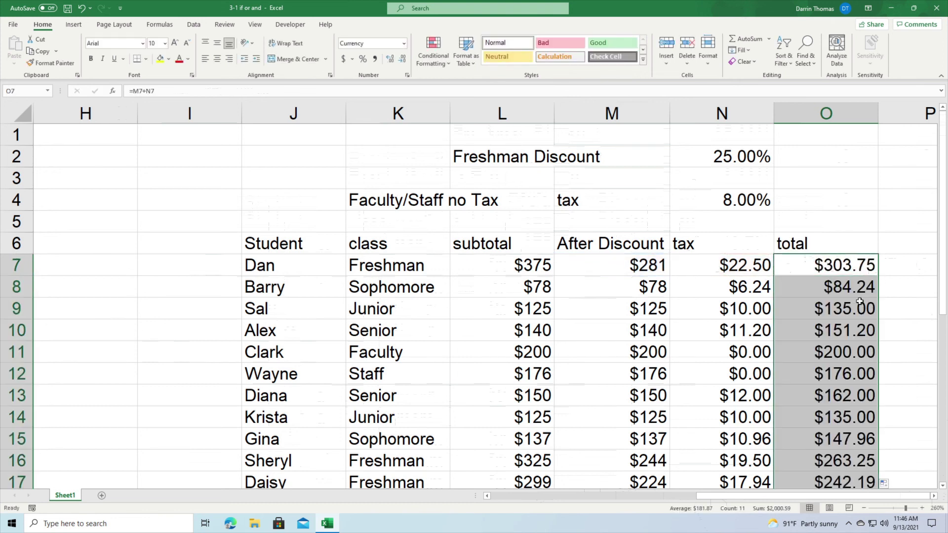
pyautogui.click(944, 486)
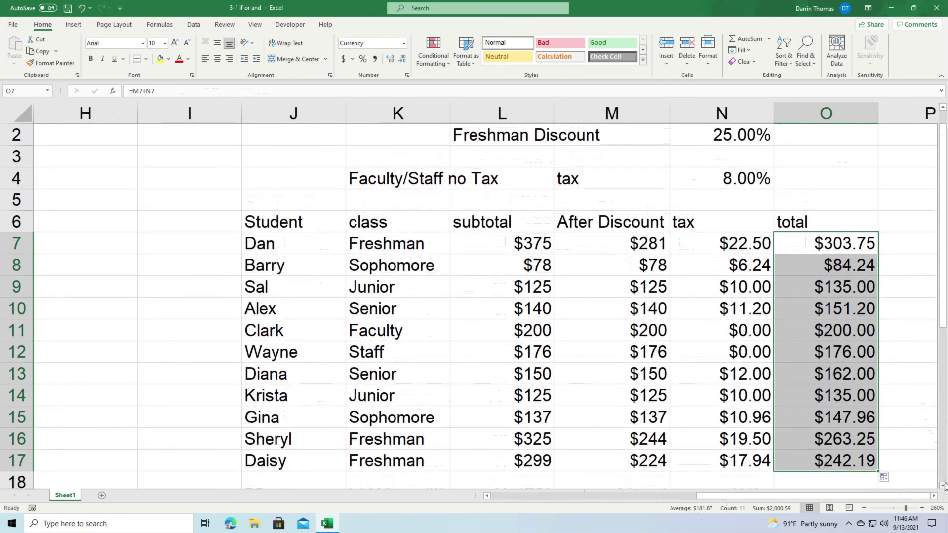